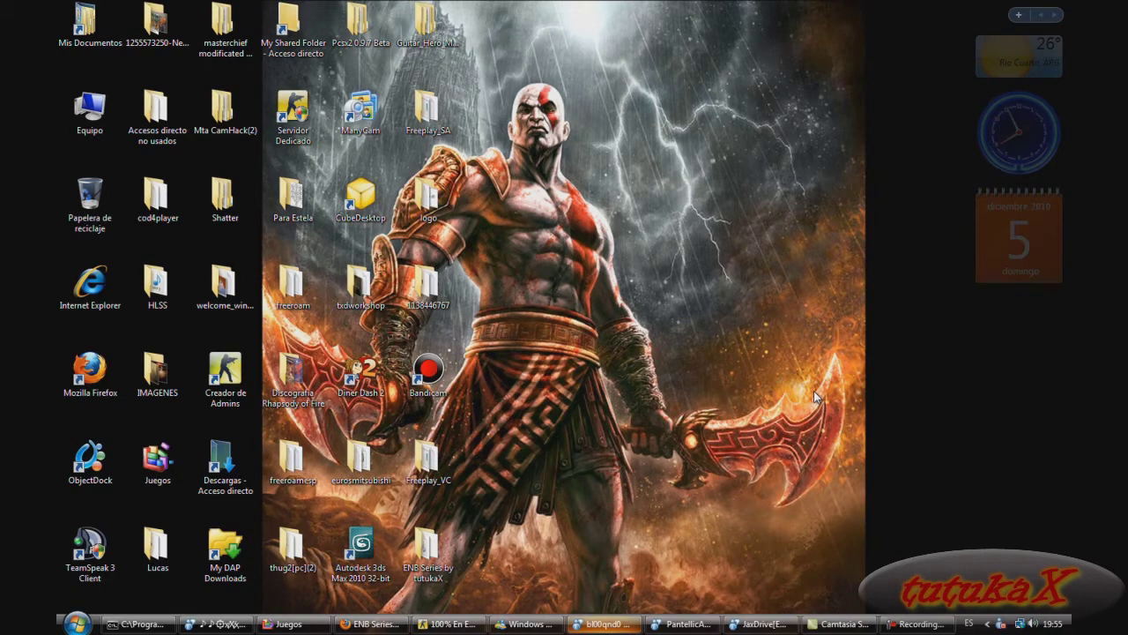
pyautogui.rightClick(712, 241)
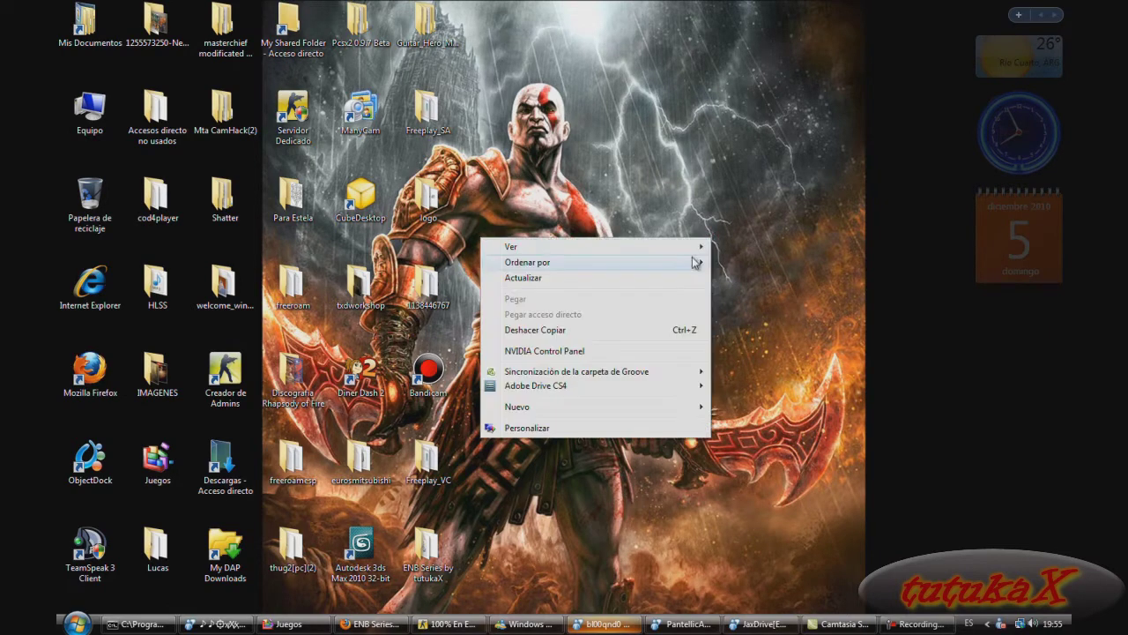
pyautogui.click(687, 275)
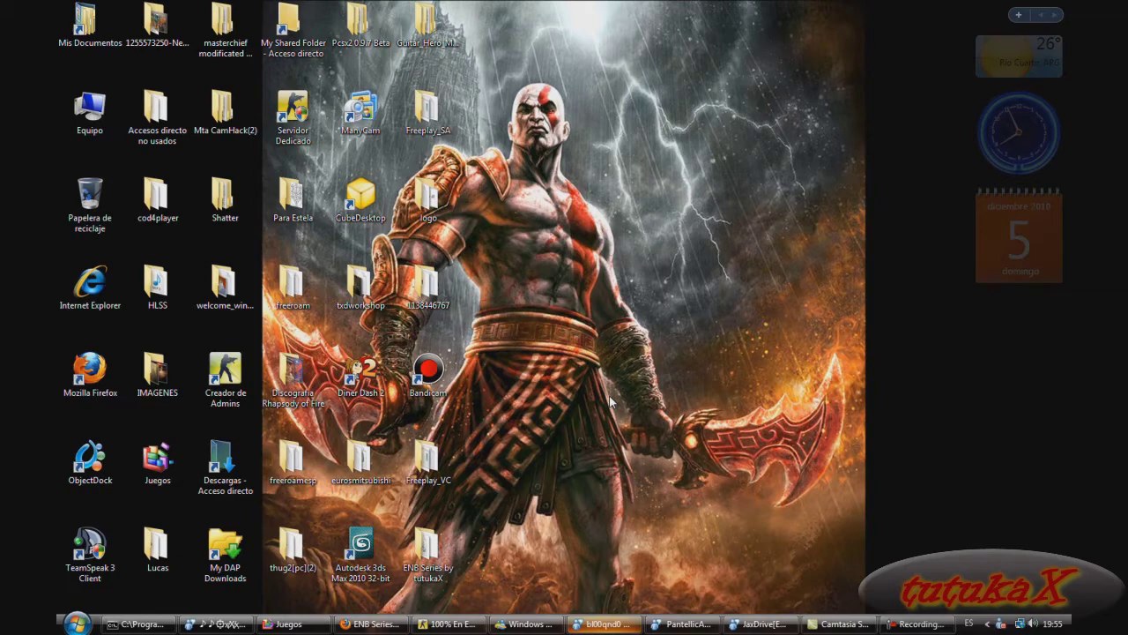
pyautogui.rightClick(628, 305)
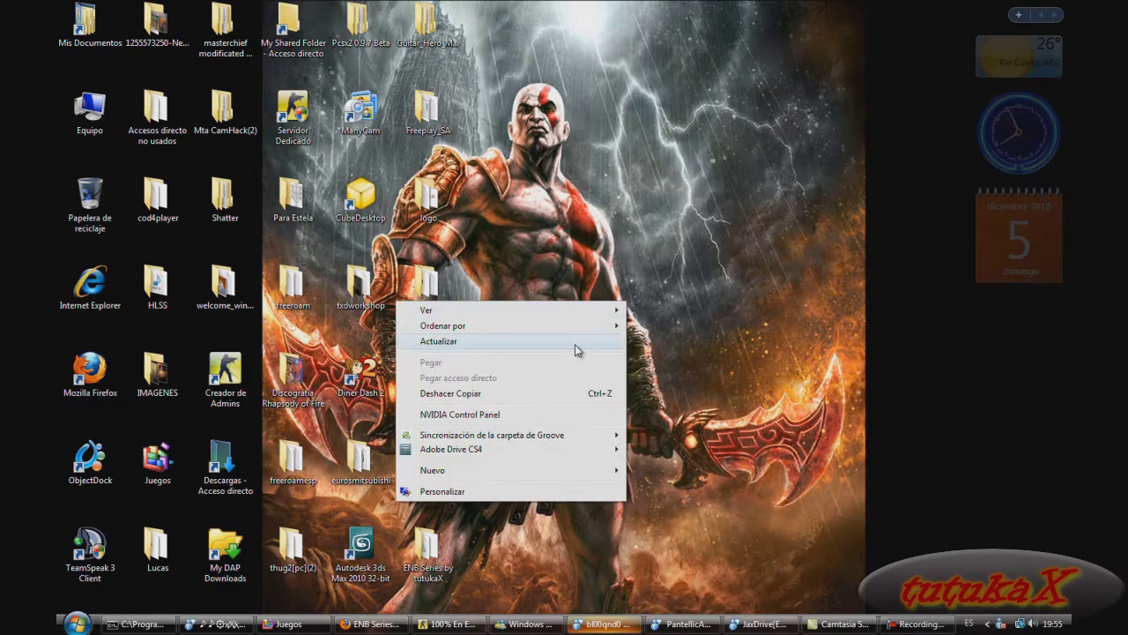
pyautogui.click(575, 345)
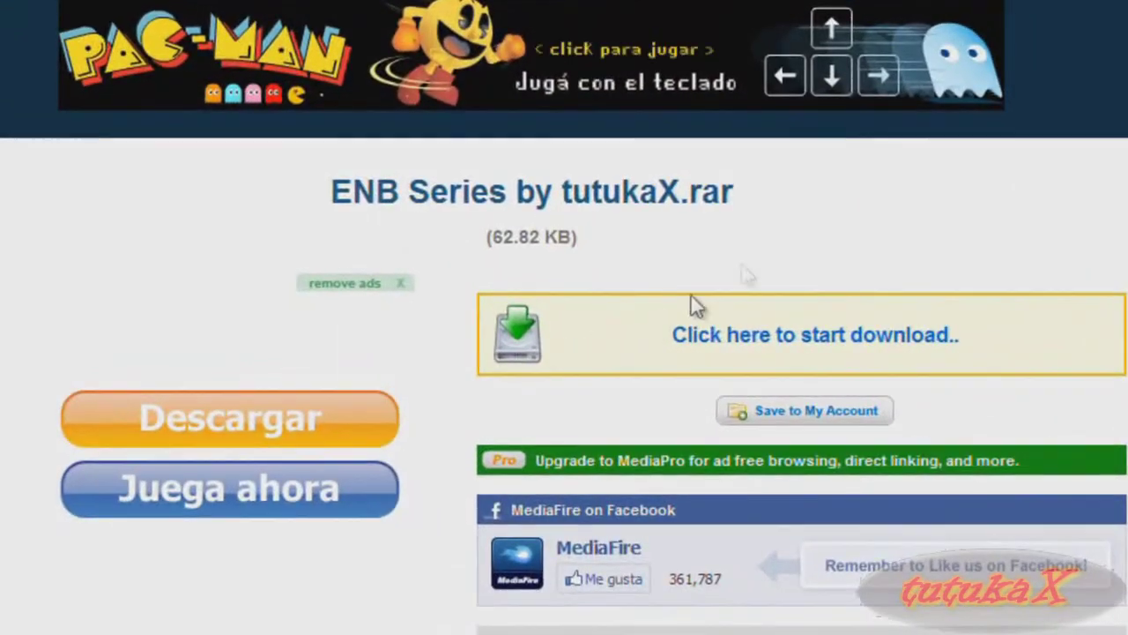
pyautogui.moveTo(398, 191); pyautogui.dragTo(721, 192)
pyautogui.click(379, 205)
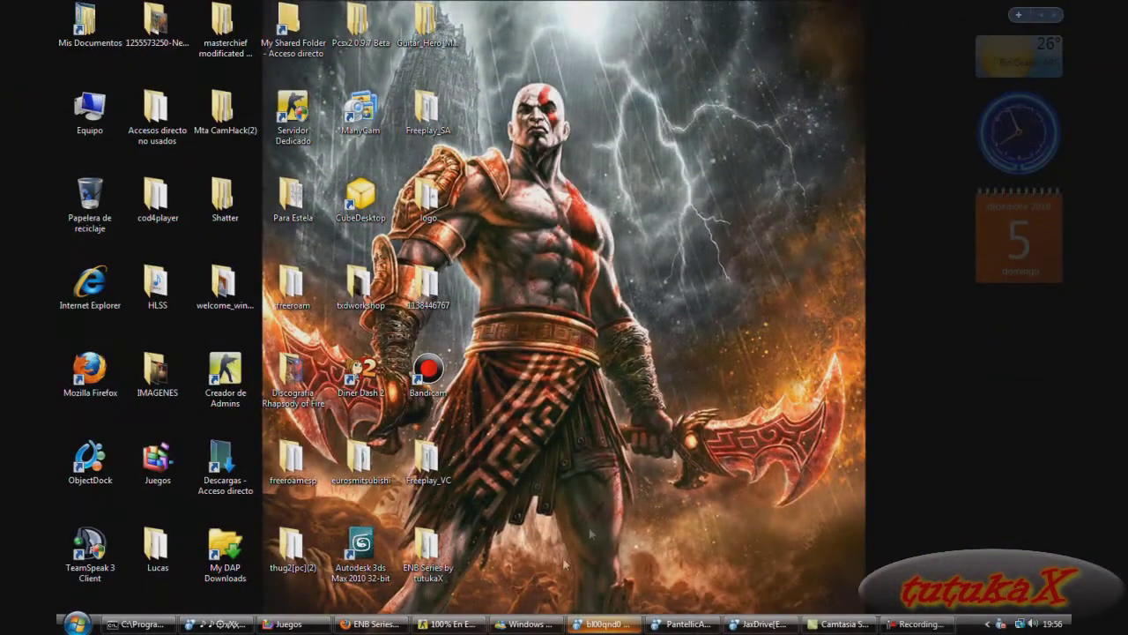
pyautogui.rightClick(682, 283)
pyautogui.click(654, 323)
# Open the "ENB Series by tutukaX" folder from the desktop, reposition its window and select the Calidad Baja folder
pyautogui.doubleClick(428, 551)
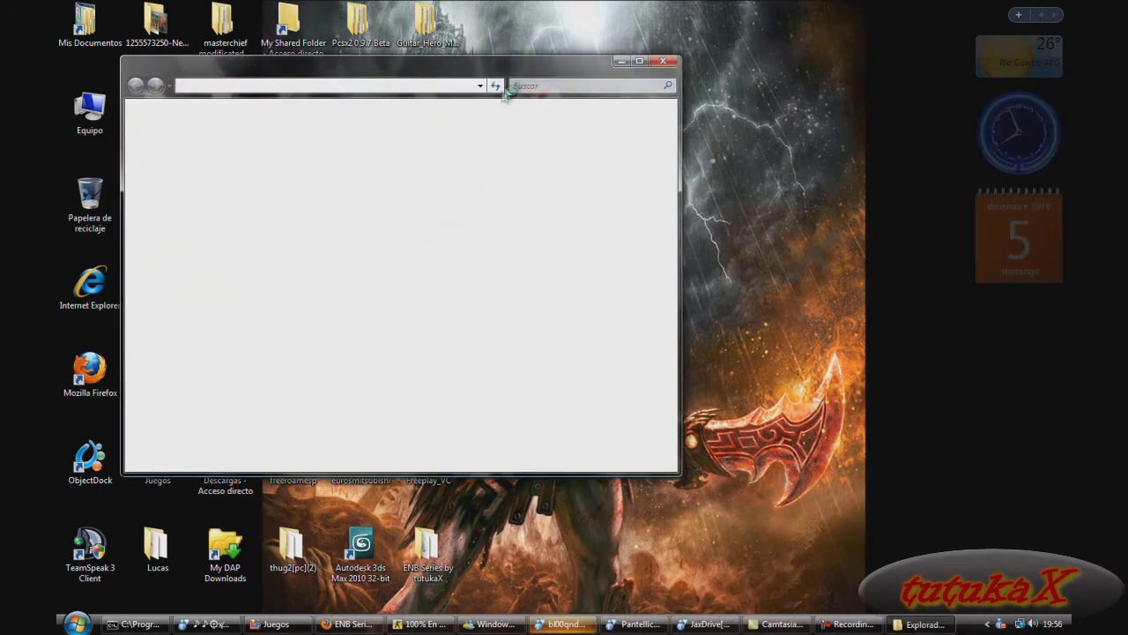
pyautogui.moveTo(525, 72); pyautogui.dragTo(690, 126)
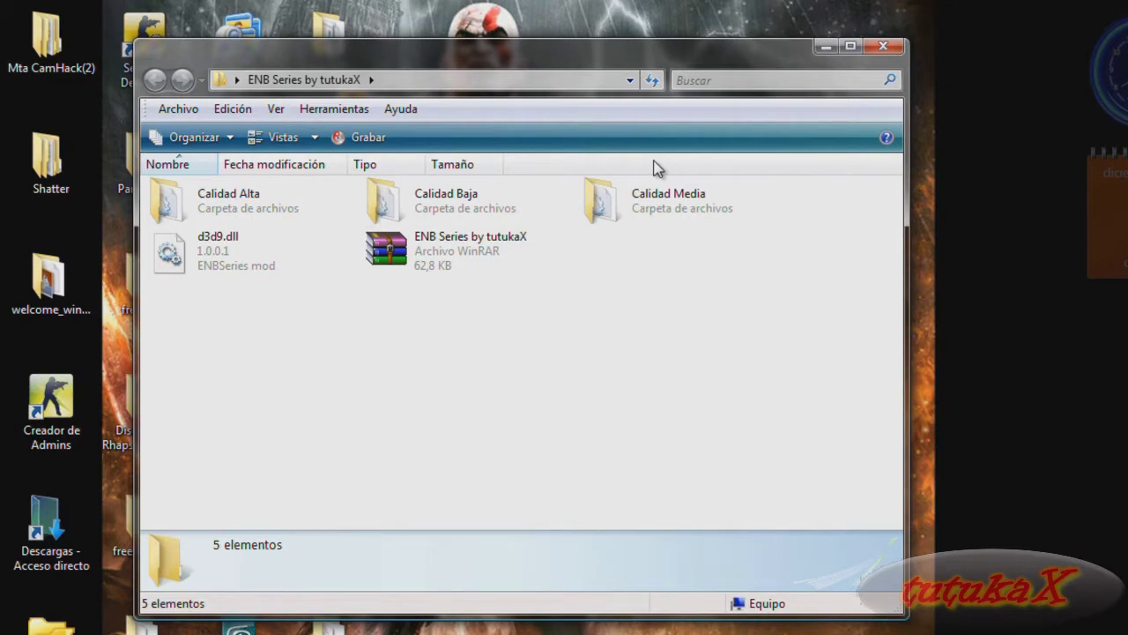
pyautogui.click(452, 220)
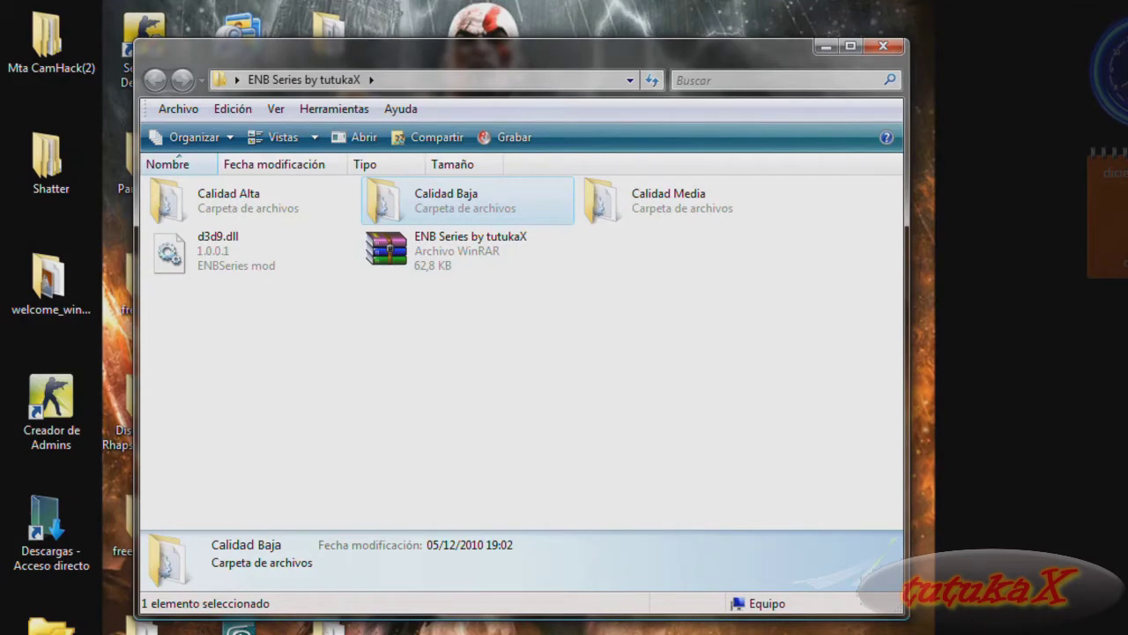
pyautogui.press('super+d')
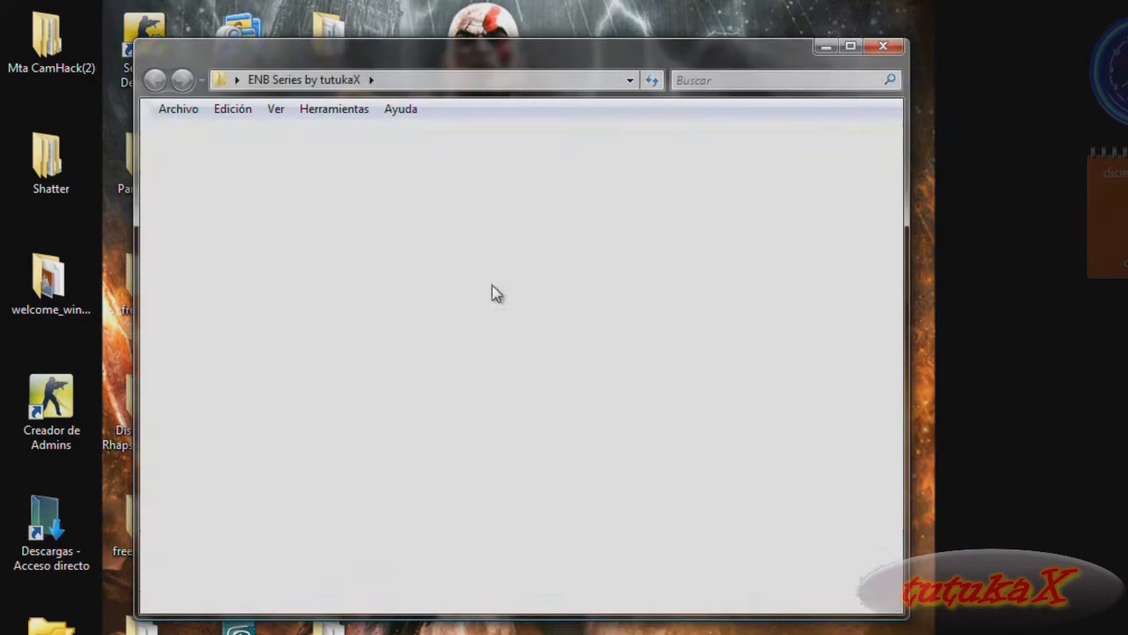
# Review the [EFFECT] settings of the enbseries configuration file in Calidad Baja, and return to the ENB Series folder
pyautogui.doubleClick(445, 210)
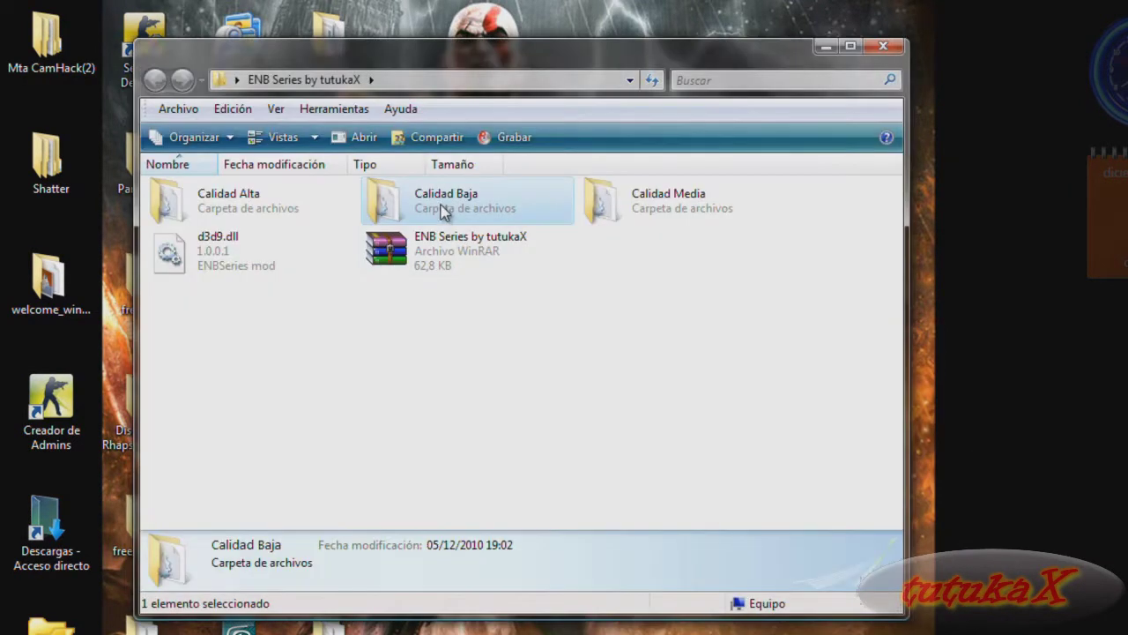
pyautogui.doubleClick(285, 209)
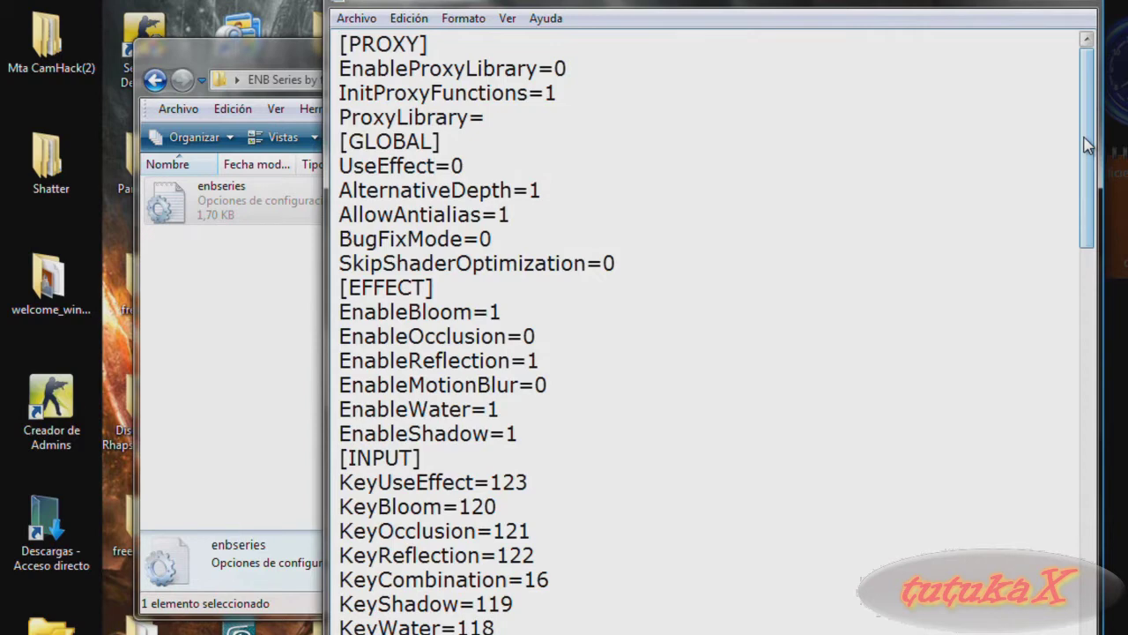
pyautogui.moveTo(1087, 146); pyautogui.dragTo(1086, 167)
pyautogui.moveTo(350, 239); pyautogui.dragTo(561, 365)
pyautogui.click(562, 365)
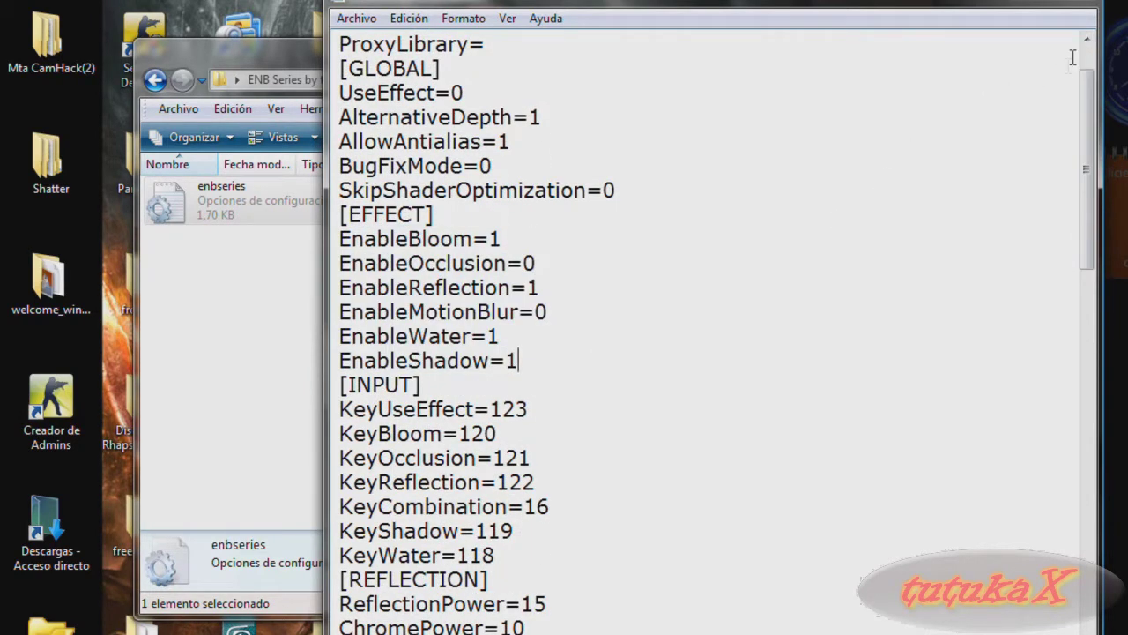
pyautogui.click(1092, 3)
pyautogui.click(154, 79)
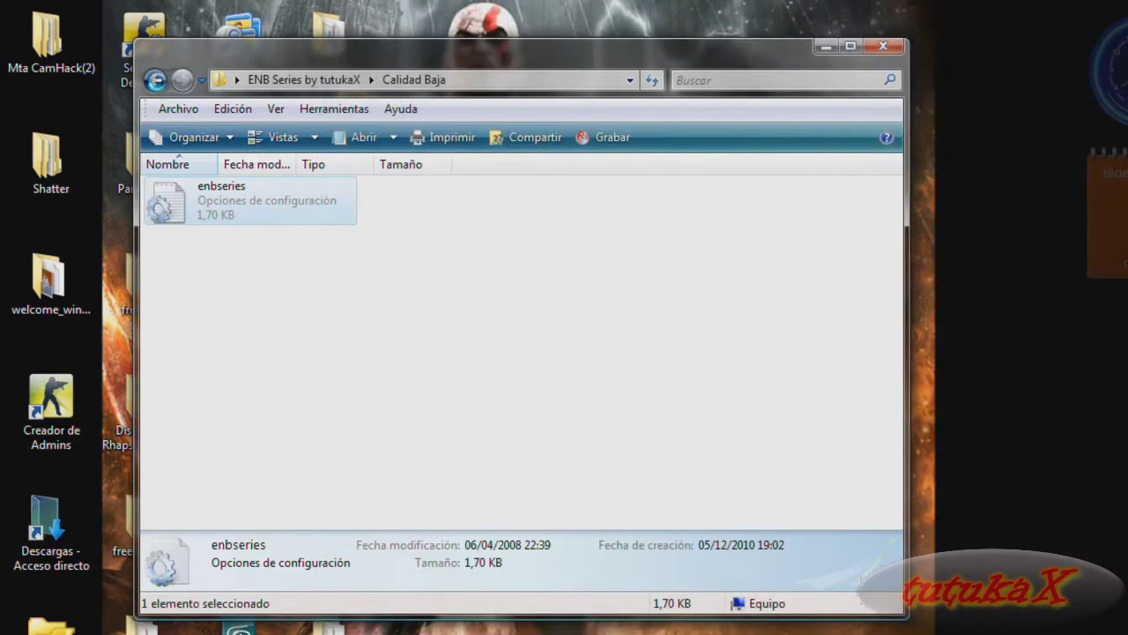
pyautogui.click(517, 380)
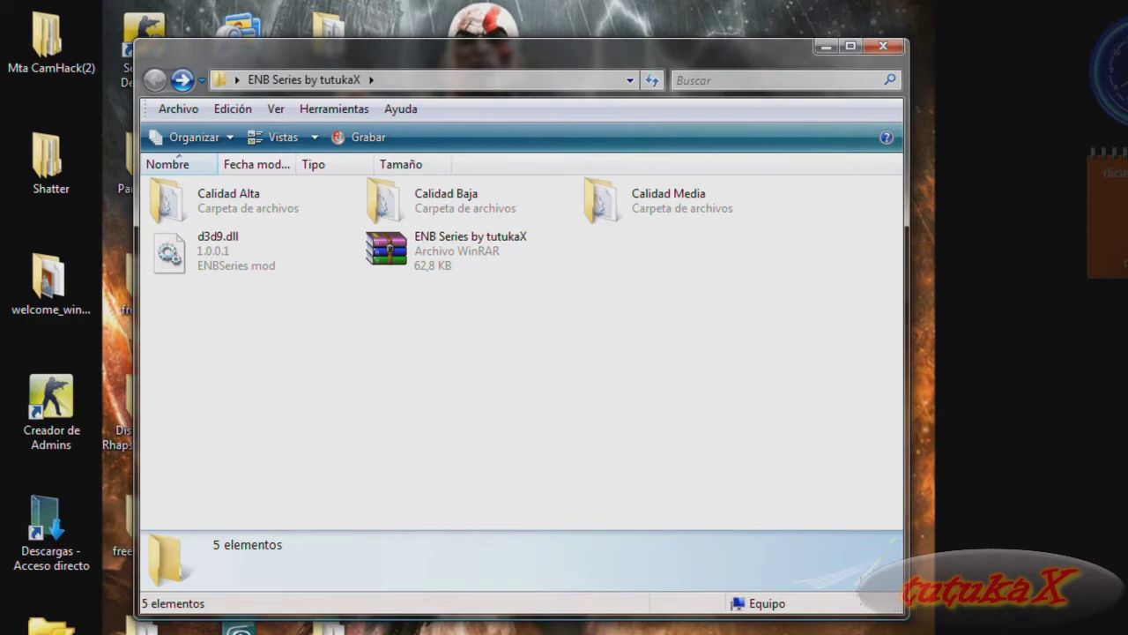
pyautogui.click(924, 623)
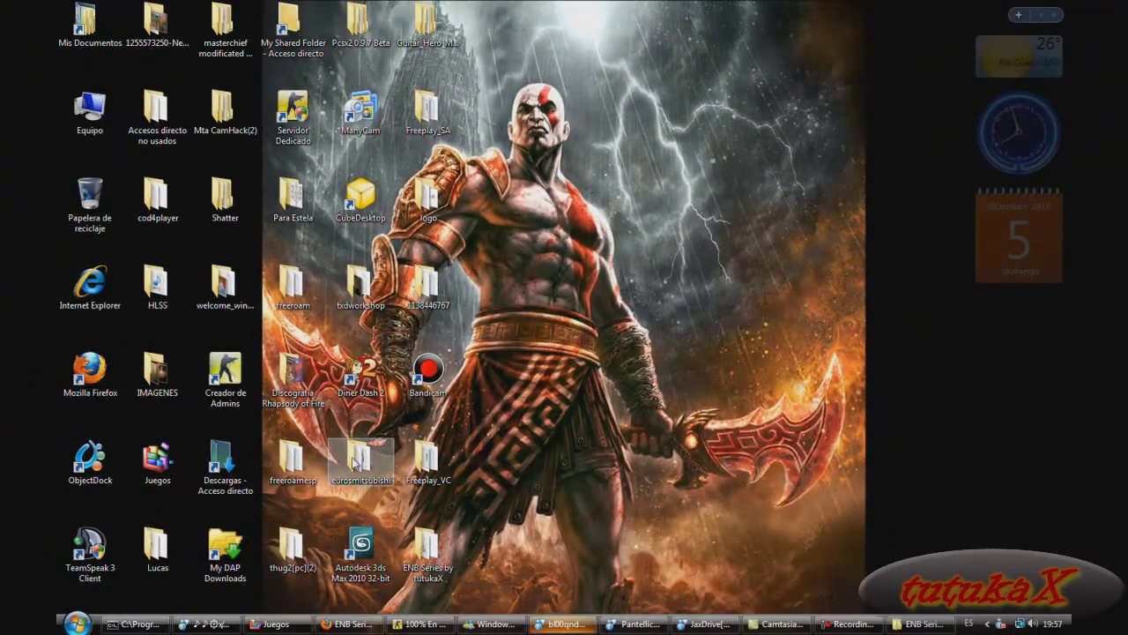
# Find the Halo Custom Edition shortcut in the Juegos folder and view its properties
pyautogui.click(273, 624)
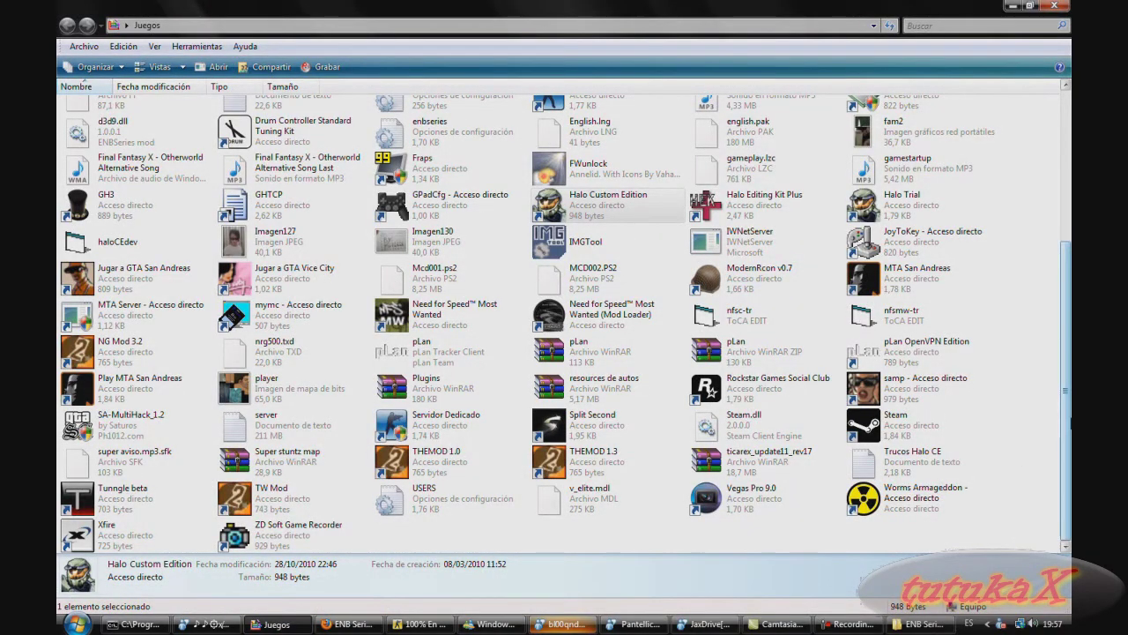
pyautogui.scroll(3, 1049, 333)
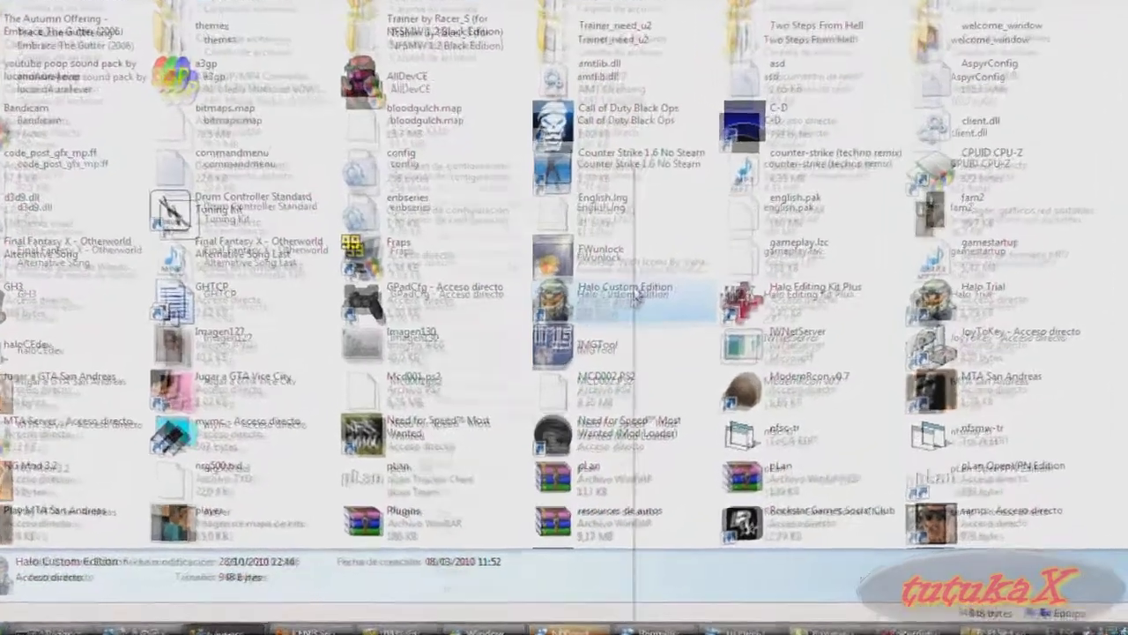
pyautogui.rightClick(636, 298)
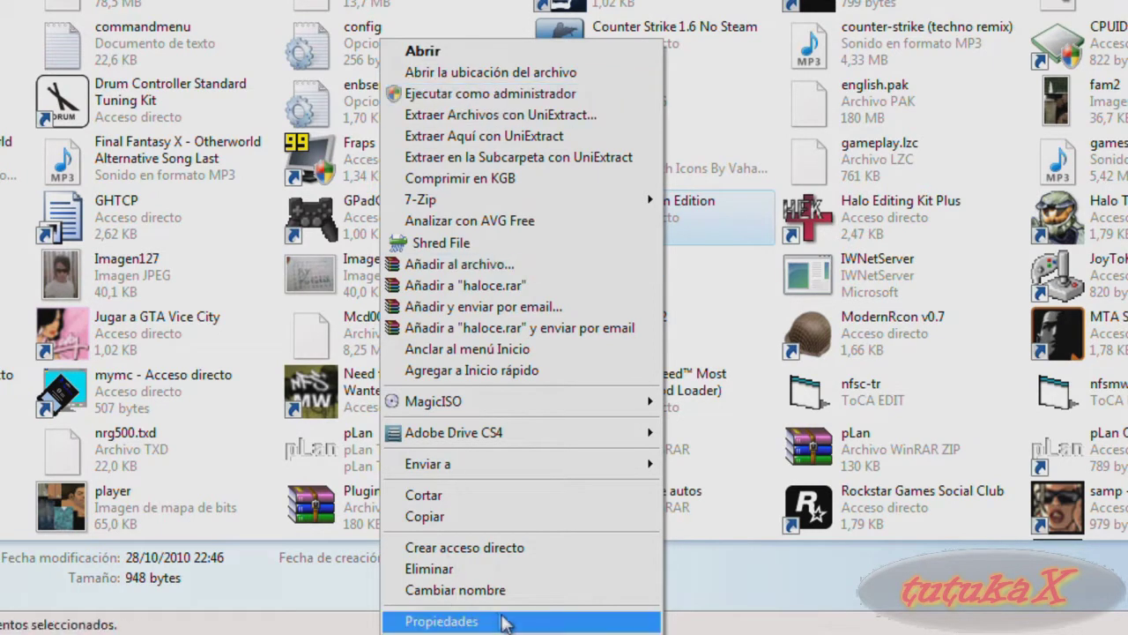
pyautogui.click(465, 620)
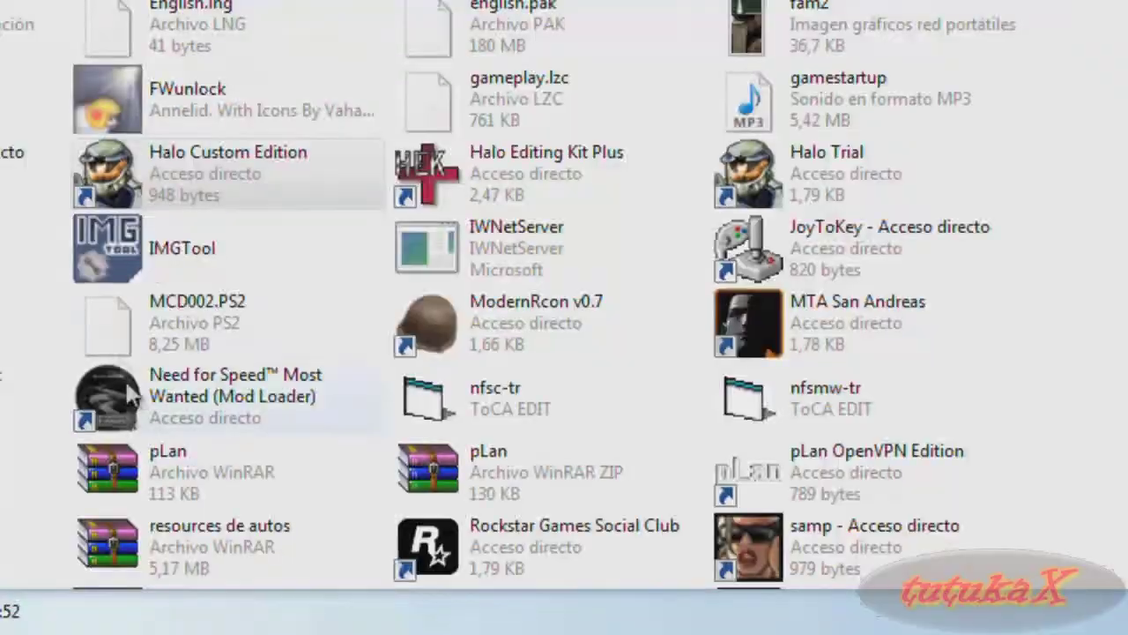
# Open the file location of the Halo Custom Edition shortcut and maximize the Halo CE folder window
pyautogui.rightClick(168, 179)
pyautogui.click(35, 16)
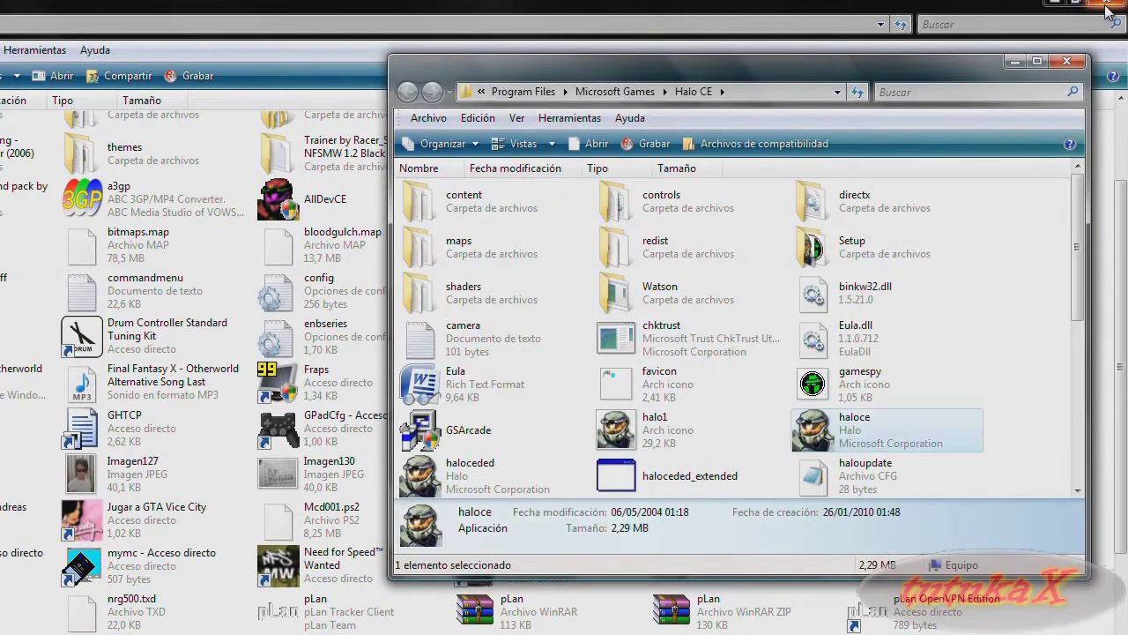
pyautogui.click(1035, 63)
pyautogui.click(808, 502)
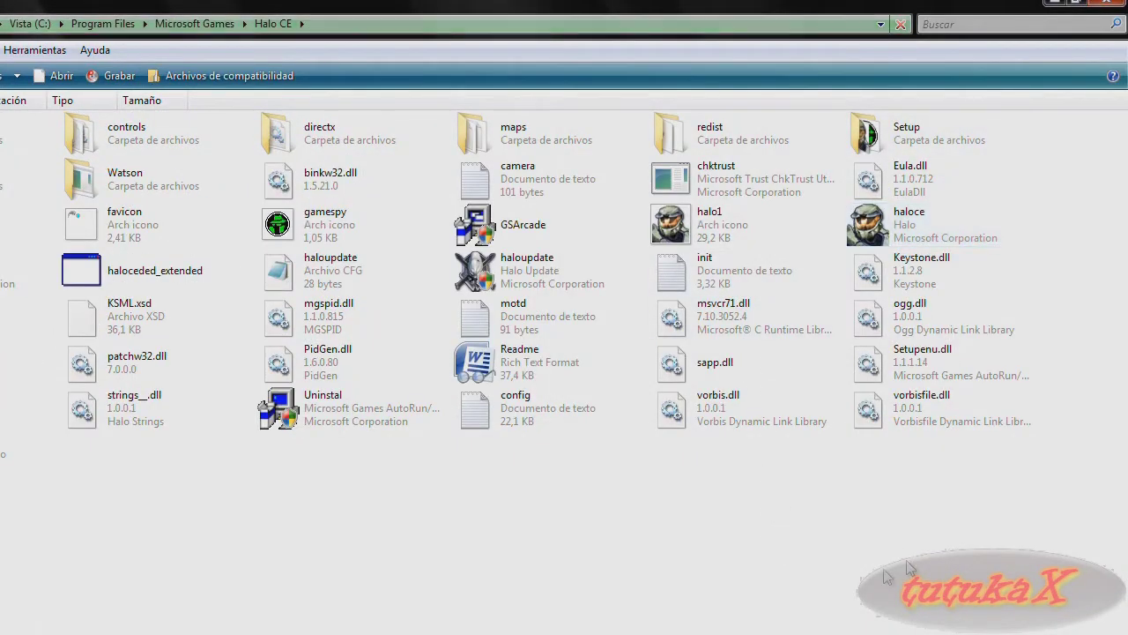
# Copy d3d9.dll from the "ENB Series by tutukaX" folder into the Halo CE folder
pyautogui.hotkey('alt', 'Tab')
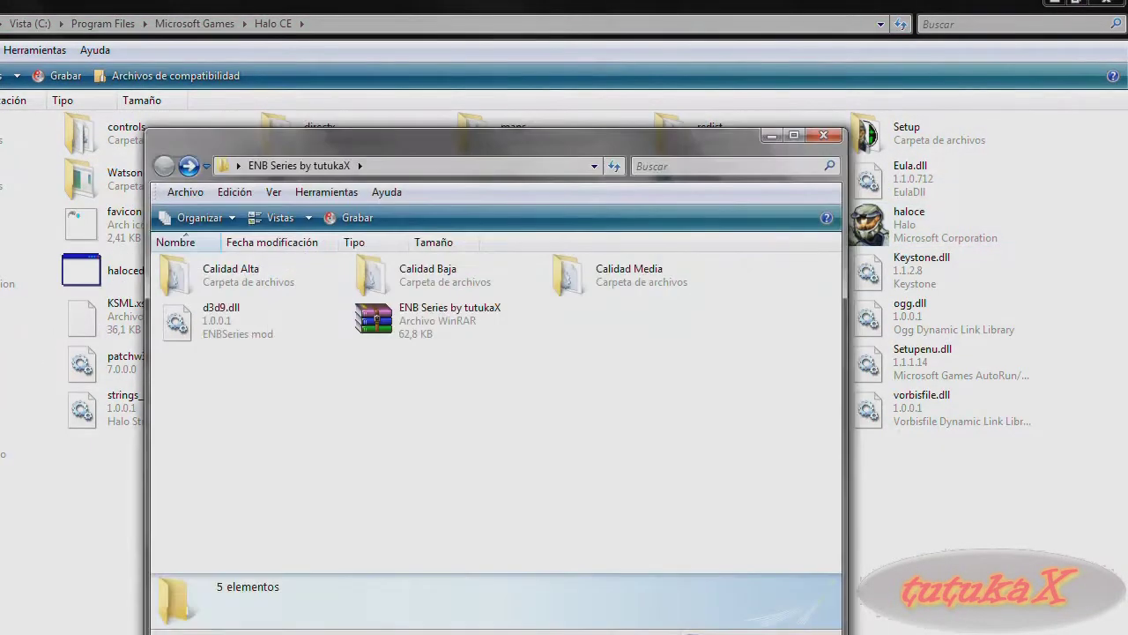
pyautogui.rightClick(256, 324)
pyautogui.click(209, 316)
pyautogui.rightClick(209, 315)
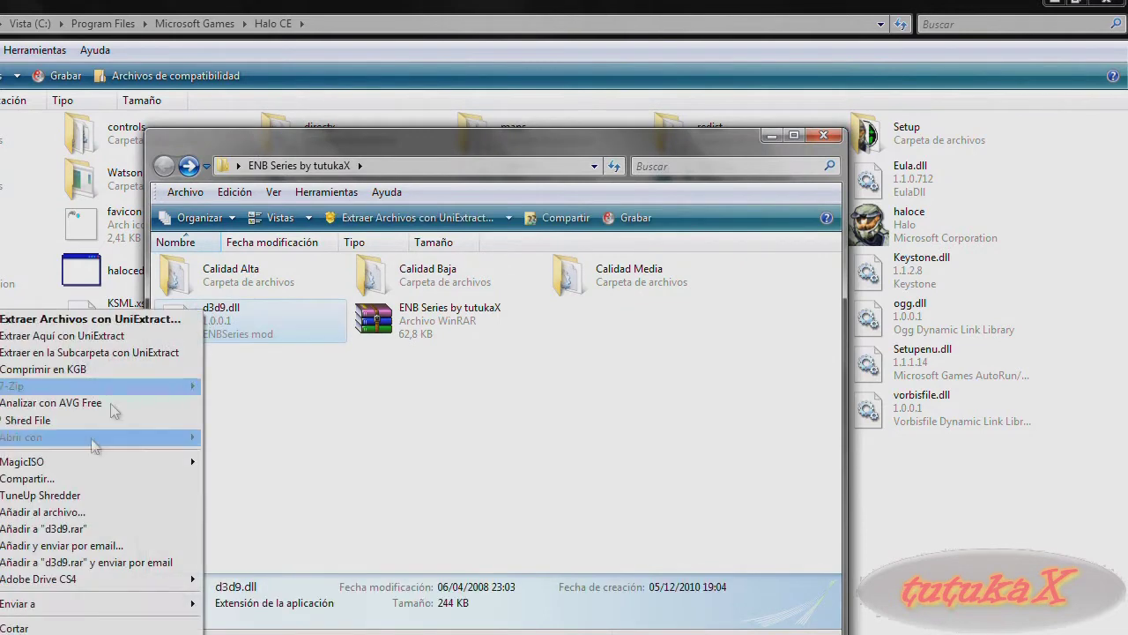
pyautogui.click(14, 633)
pyautogui.rightClick(891, 624)
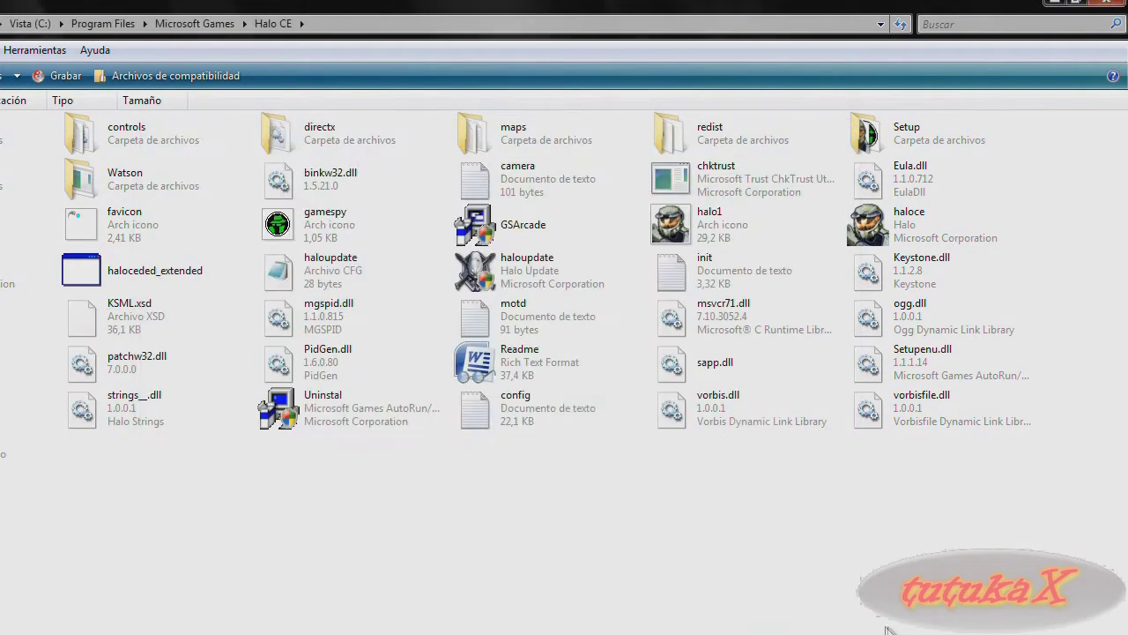
pyautogui.click(658, 485)
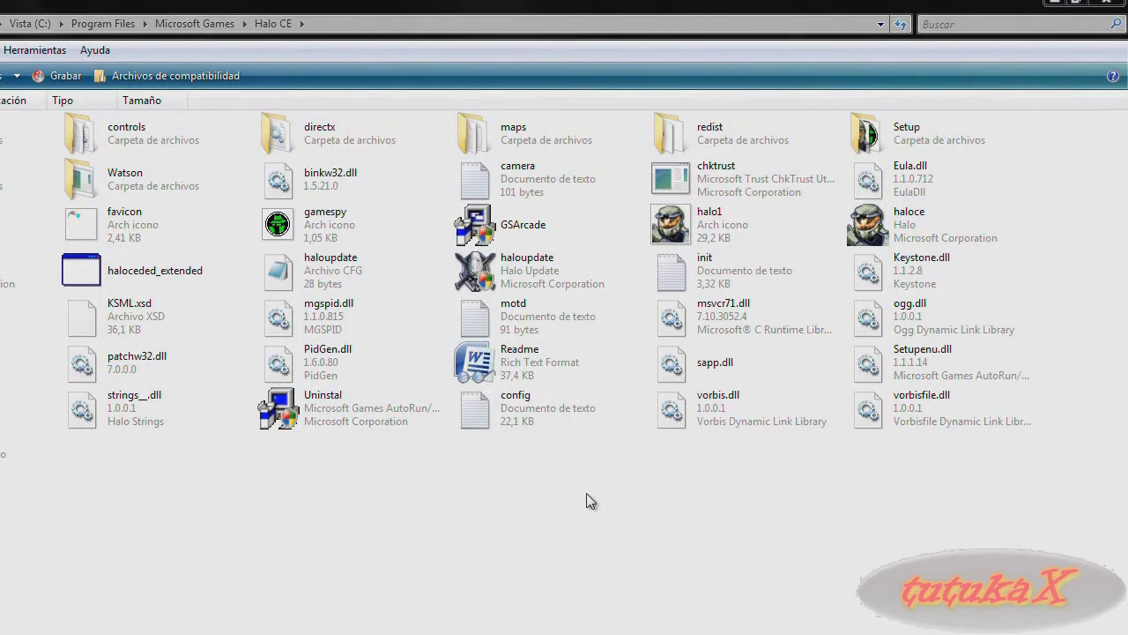
pyautogui.click(476, 461)
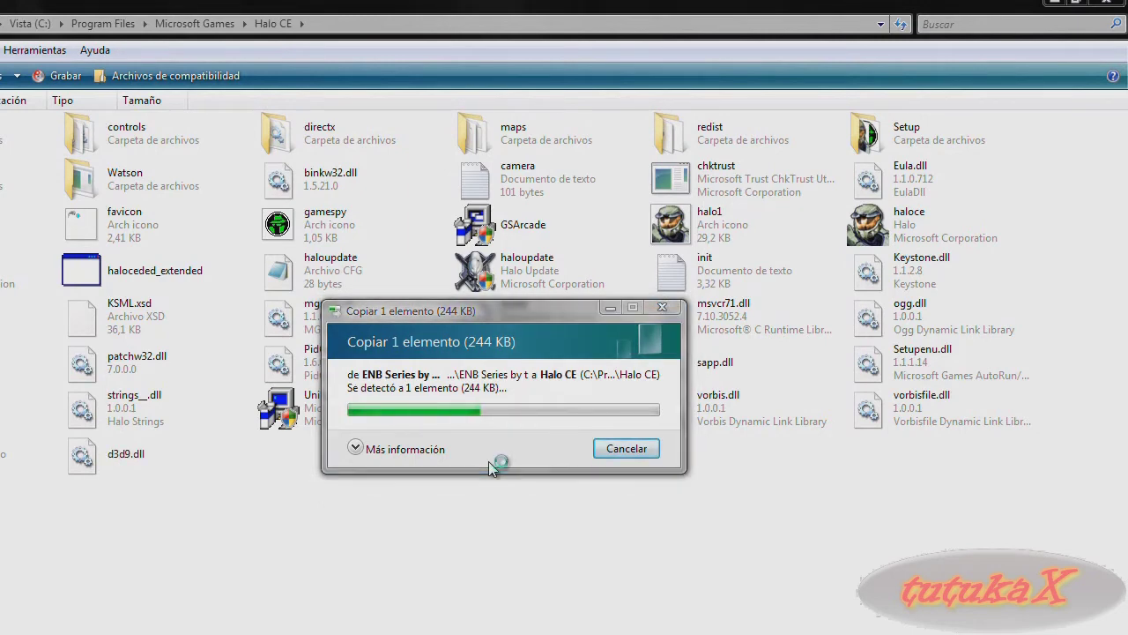
# Open the Calidad Baja folder inside the "ENB Series by tutukaX" folder
pyautogui.hotkey('alt', 'Tab')
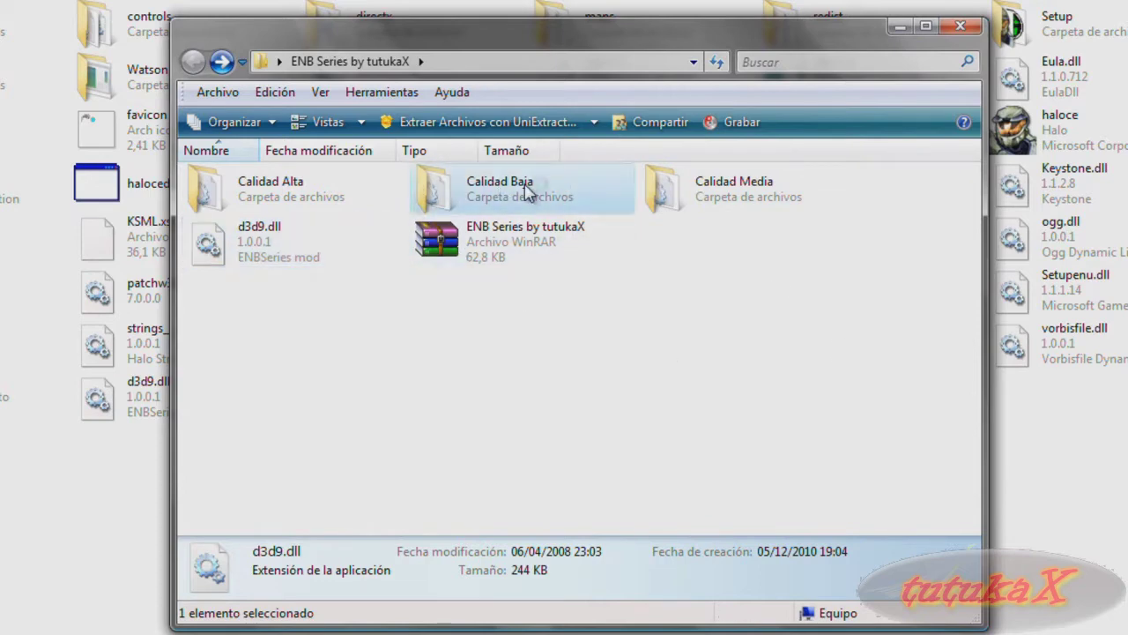
pyautogui.doubleClick(531, 194)
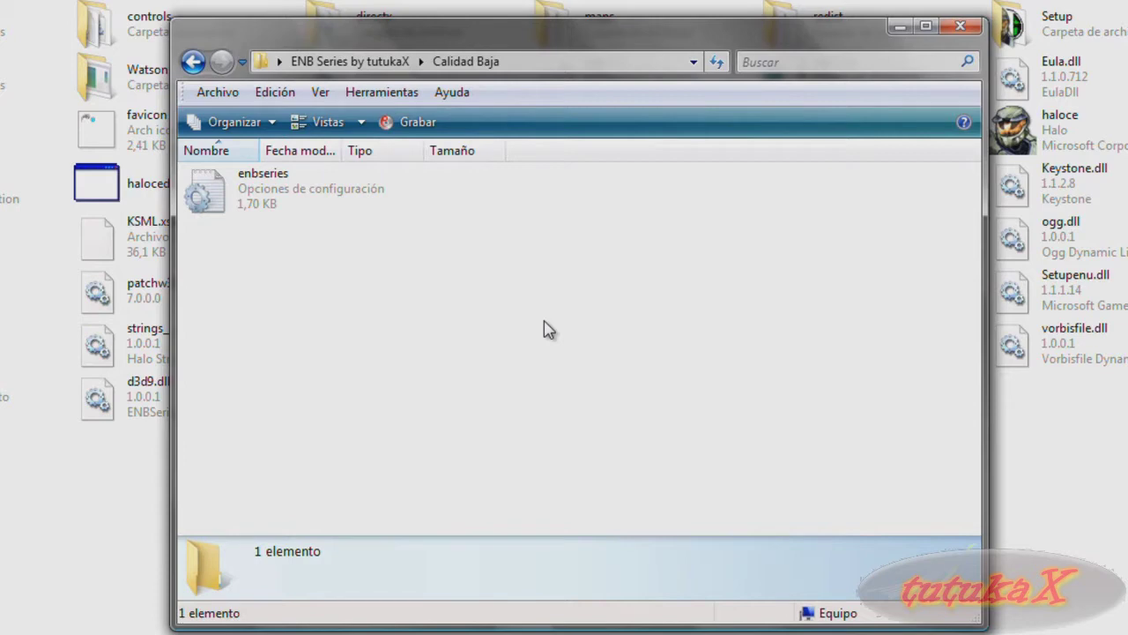
pyautogui.hotkey('alt', 'F4')
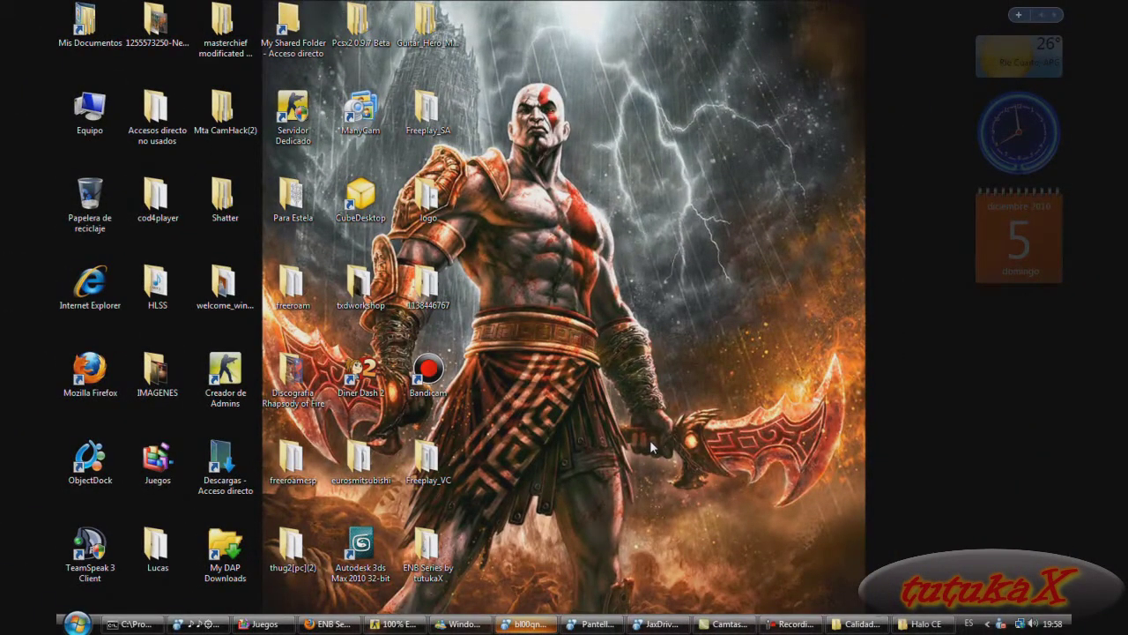
# Copy the enbseries configuration file from Calidad Baja into the Halo CE folder, granting administrator permission
pyautogui.click(926, 623)
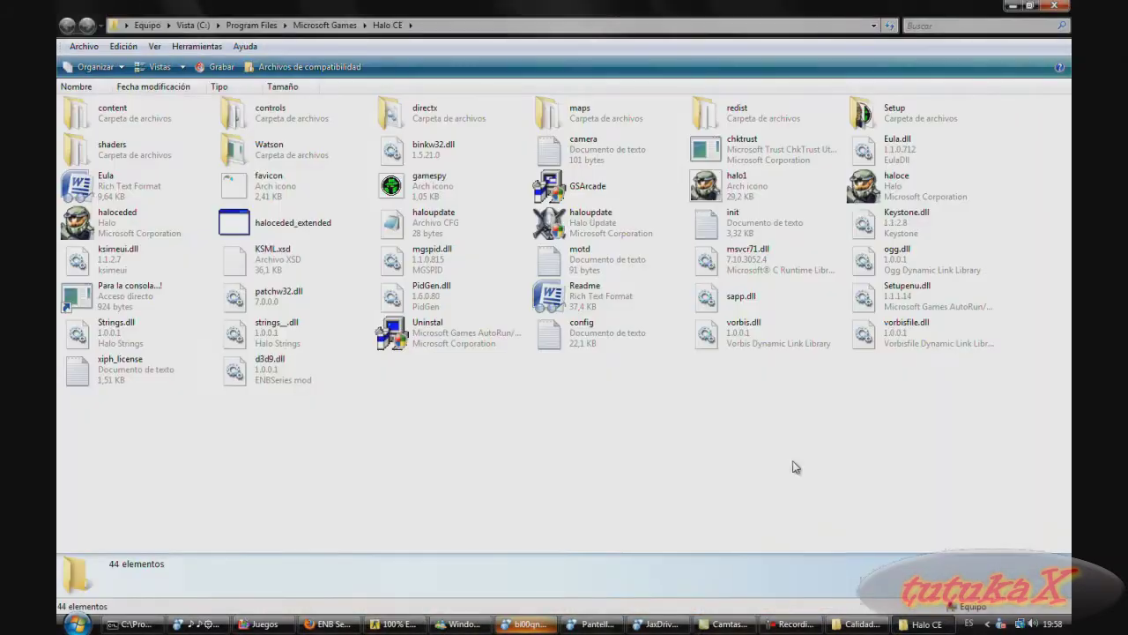
pyautogui.click(855, 623)
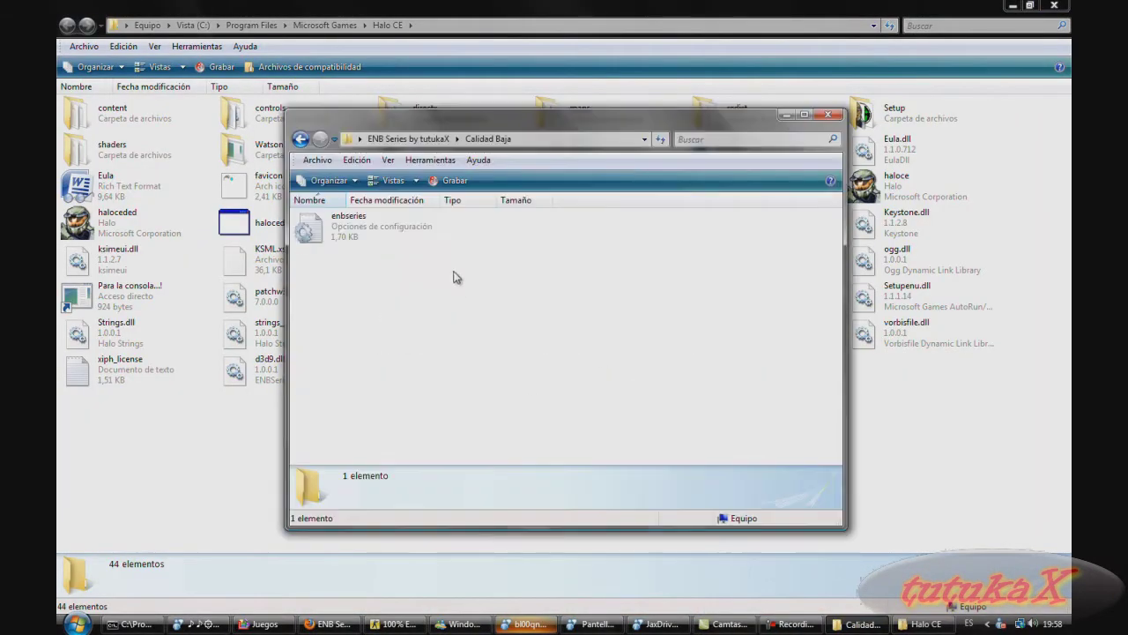
pyautogui.rightClick(381, 224)
pyautogui.click(290, 495)
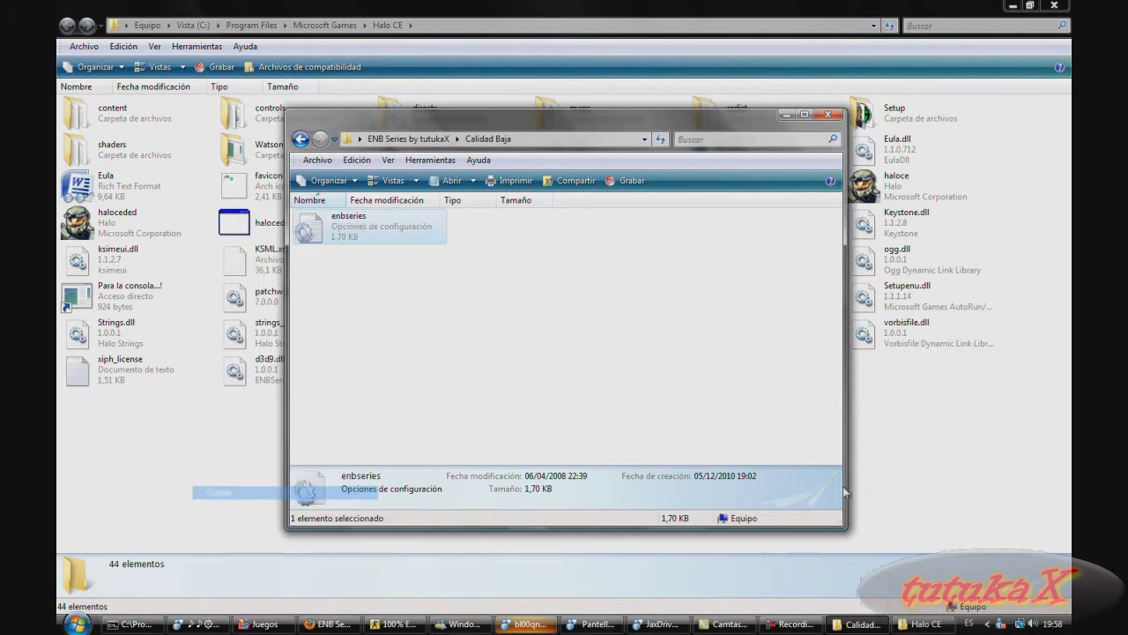
pyautogui.click(901, 471)
pyautogui.rightClick(900, 472)
pyautogui.click(701, 354)
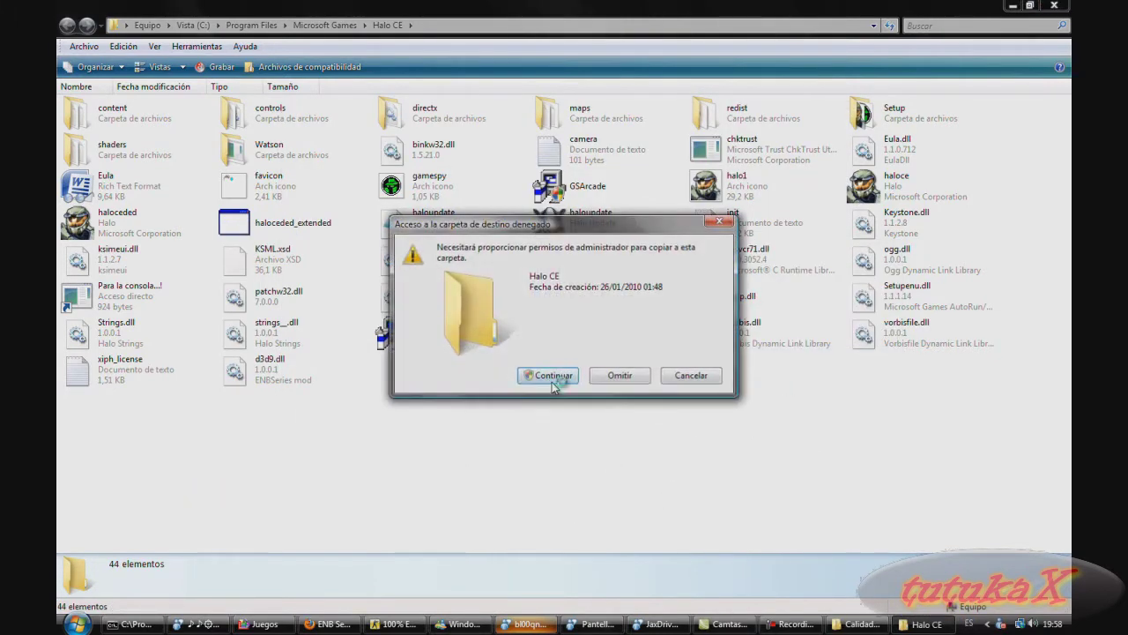
pyautogui.click(552, 385)
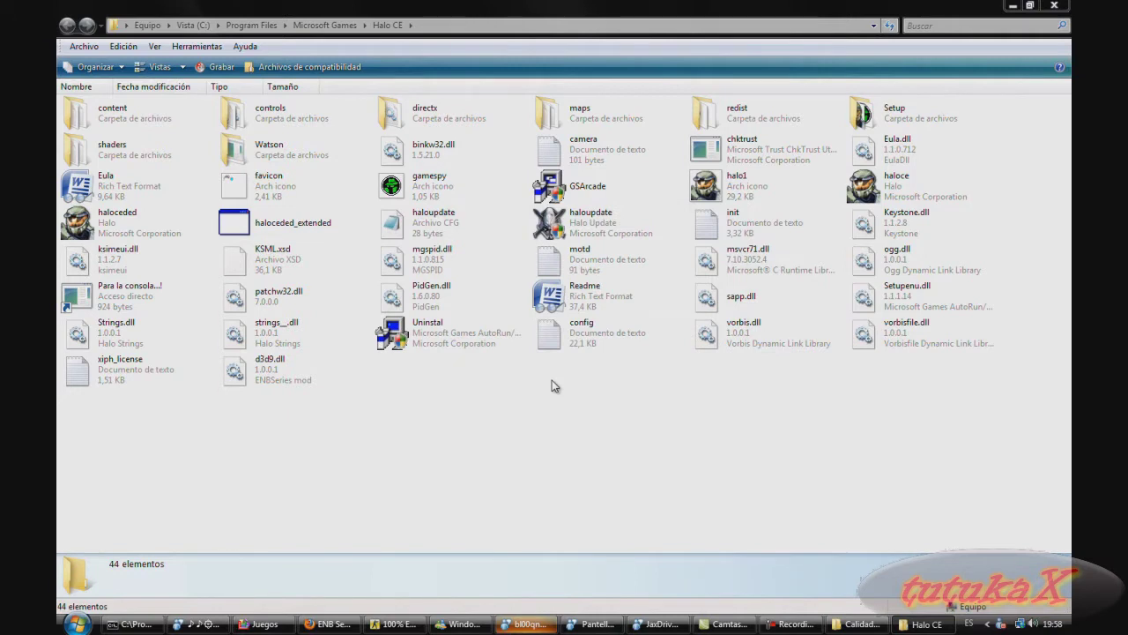
pyautogui.click(731, 472)
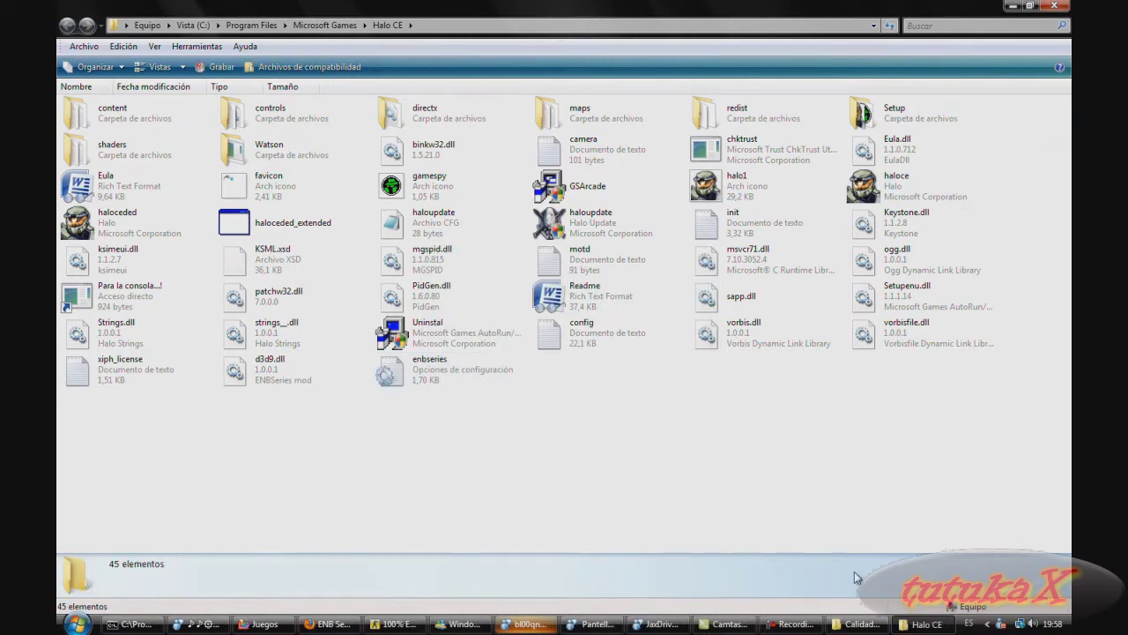
# Close the Halo CE and Calidad Baja folder windows and bring up the Juegos folder
pyautogui.click(1053, 9)
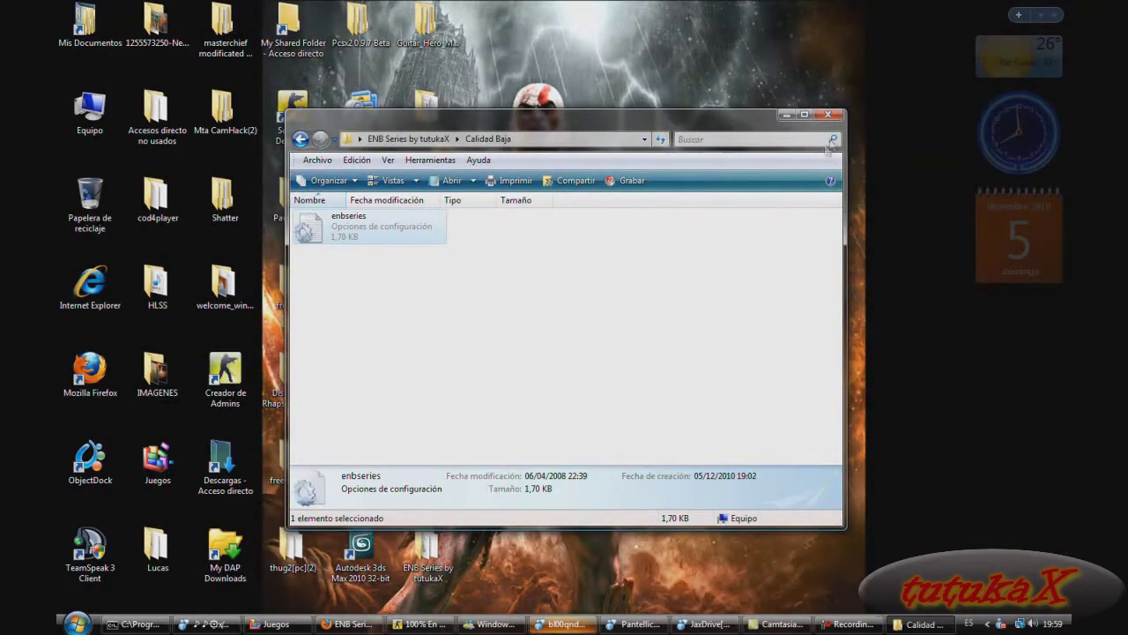
pyautogui.click(834, 115)
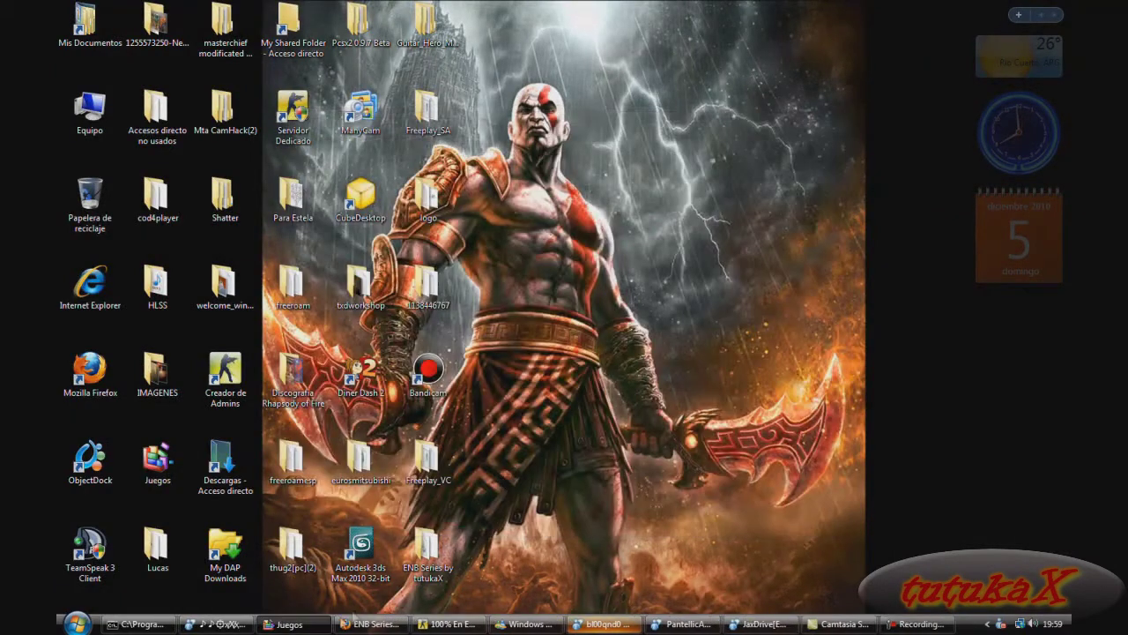
pyautogui.click(292, 624)
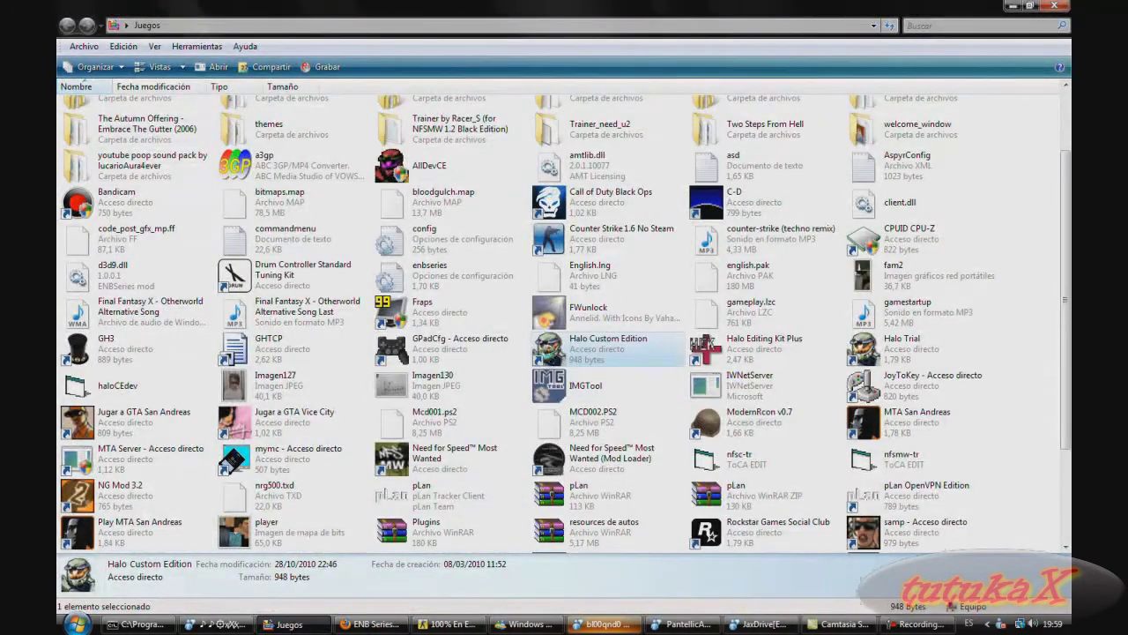
# Check the -window parameter in the target of the Halo Custom Edition shortcut's properties and accept the dialog
pyautogui.rightClick(547, 351)
pyautogui.click(509, 605)
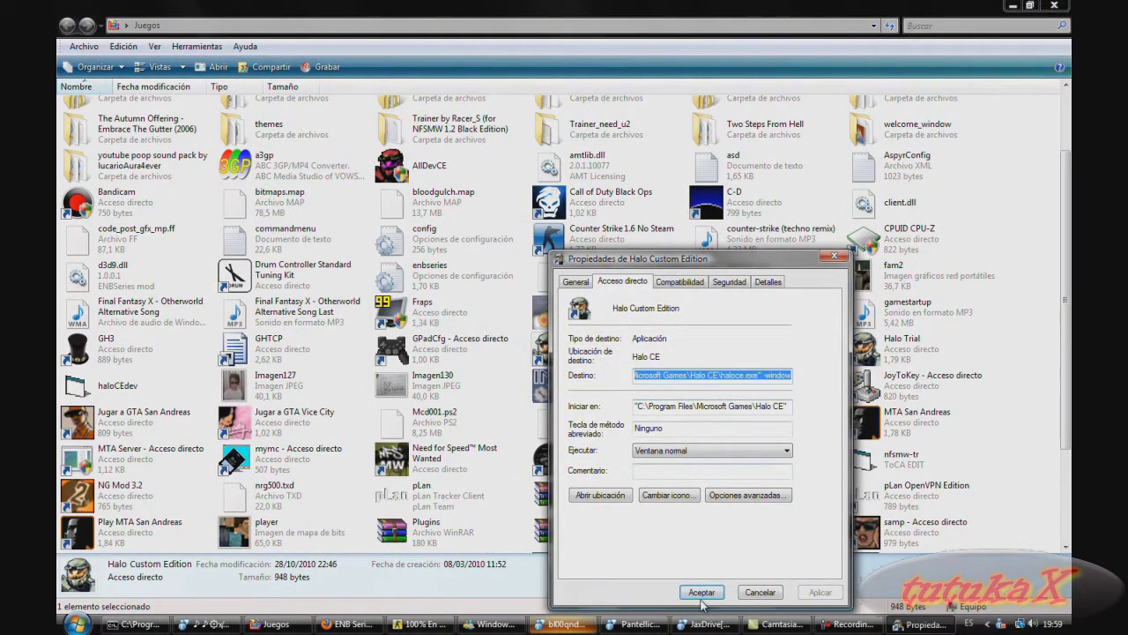
pyautogui.click(701, 592)
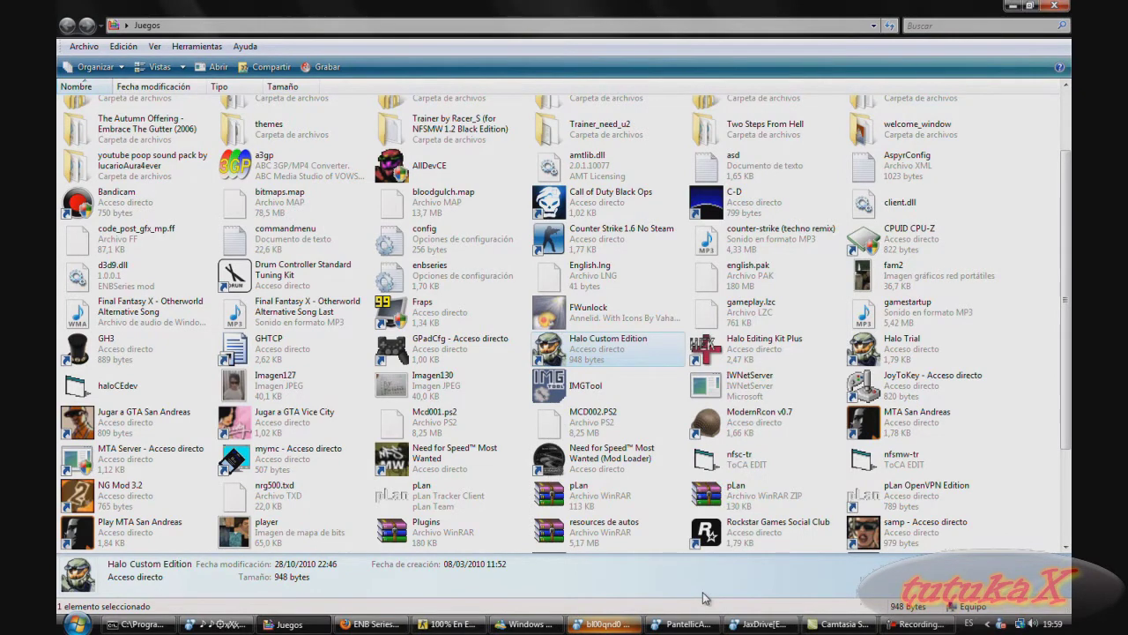
# Switch to the Halo game, create a new multiplayer game and choose the spartanwarz map
pyautogui.click(903, 625)
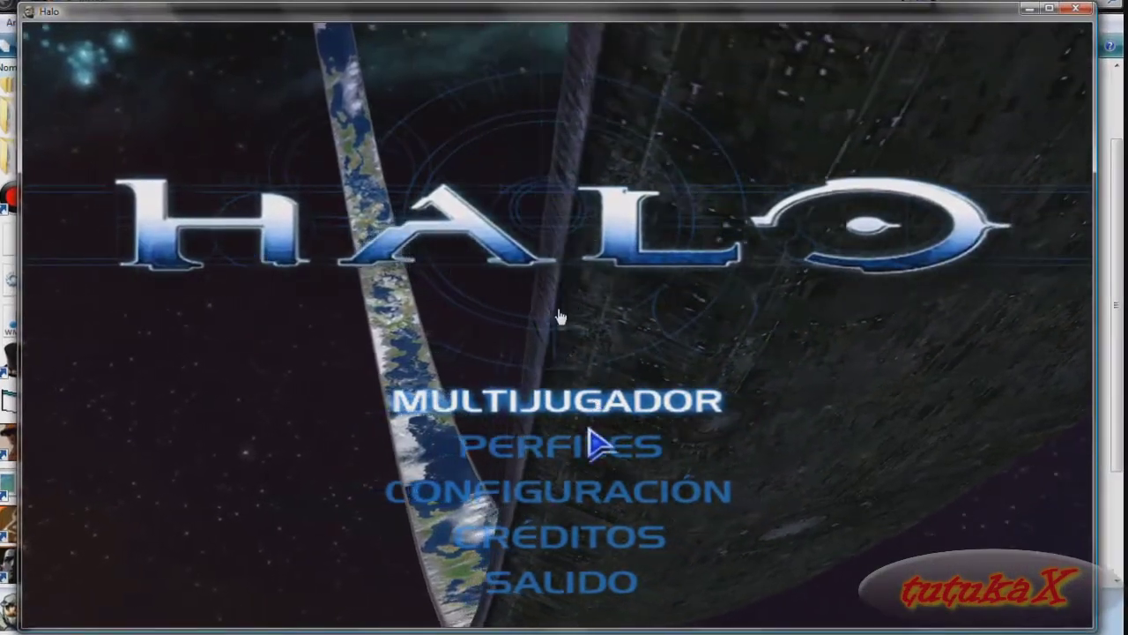
pyautogui.click(646, 401)
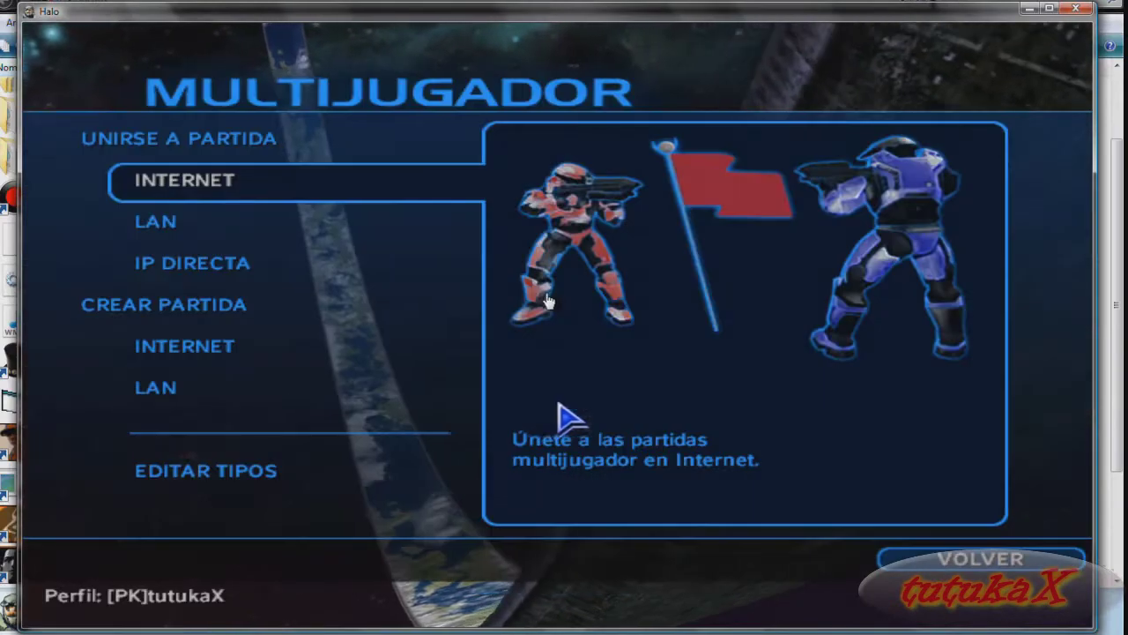
pyautogui.click(257, 365)
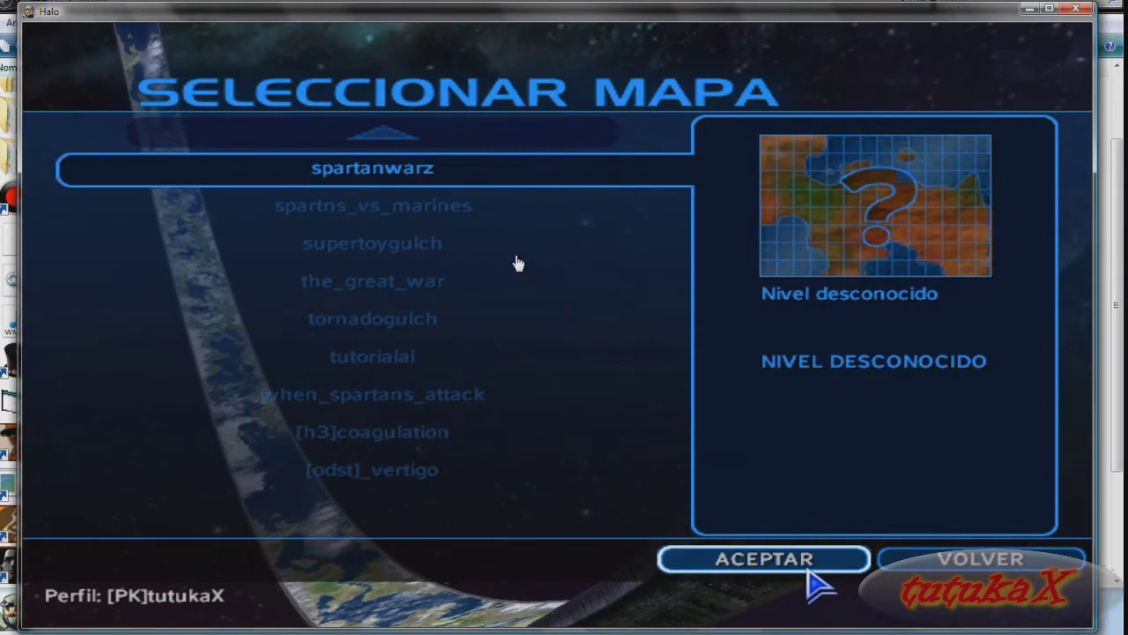
pyautogui.click(809, 572)
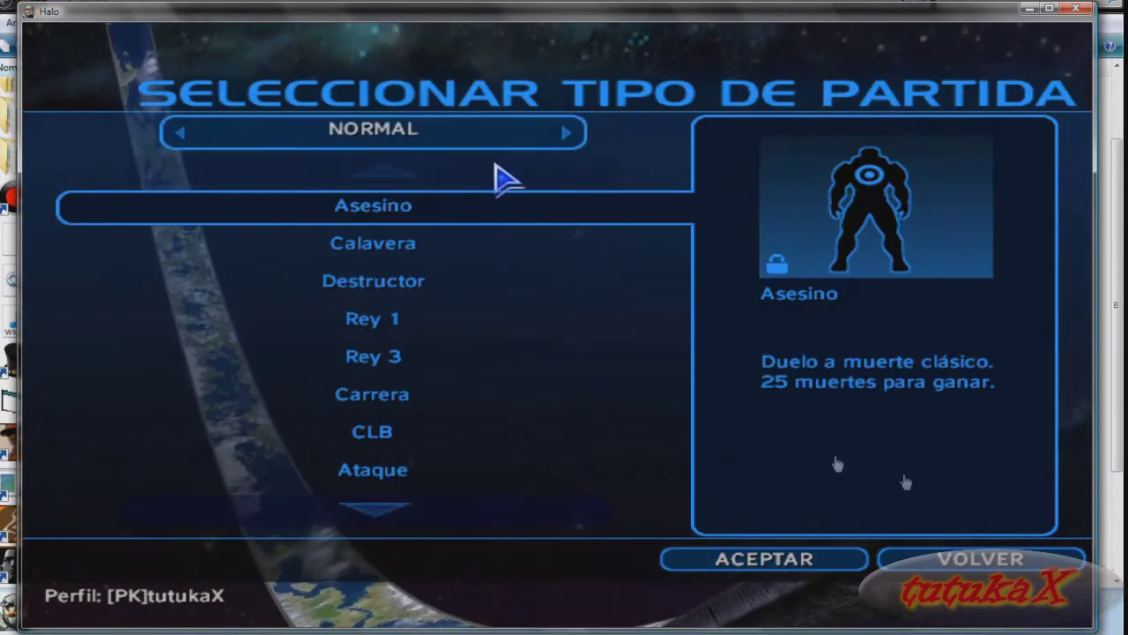
# Choose the personal game type CLB Modificado and start the match with the existing server settings
pyautogui.click(185, 134)
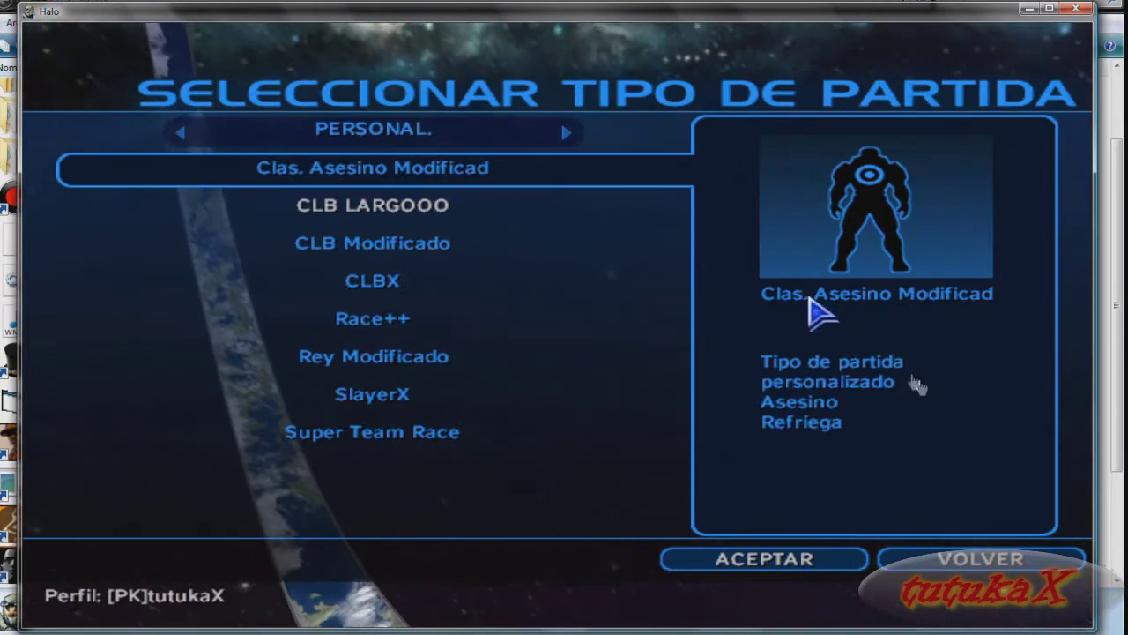
pyautogui.click(410, 247)
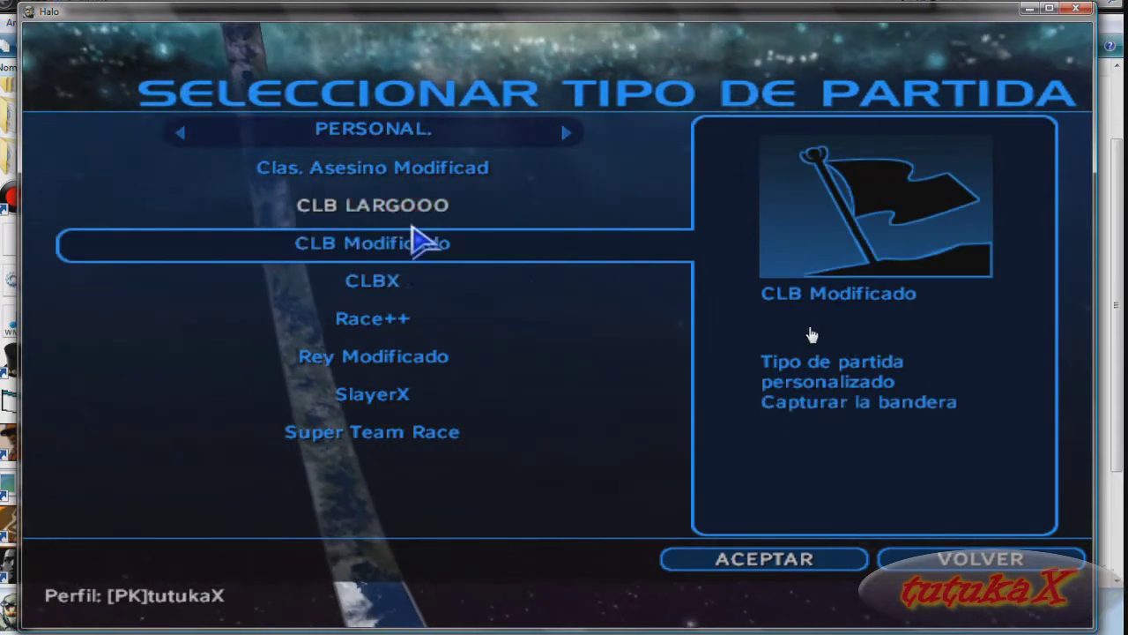
pyautogui.click(747, 564)
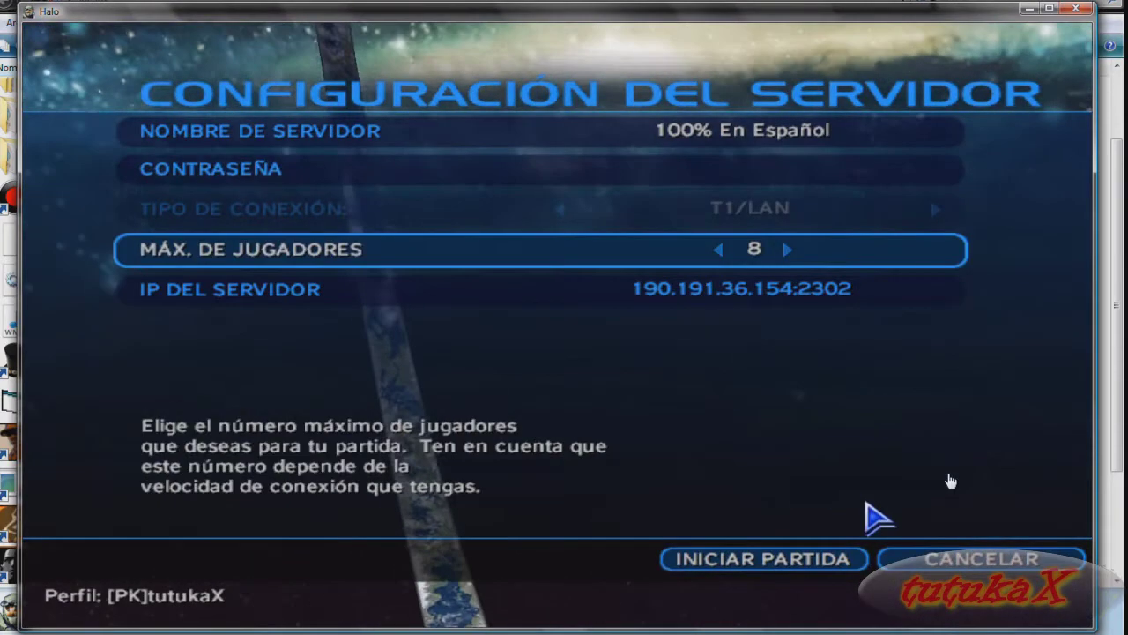
pyautogui.click(829, 557)
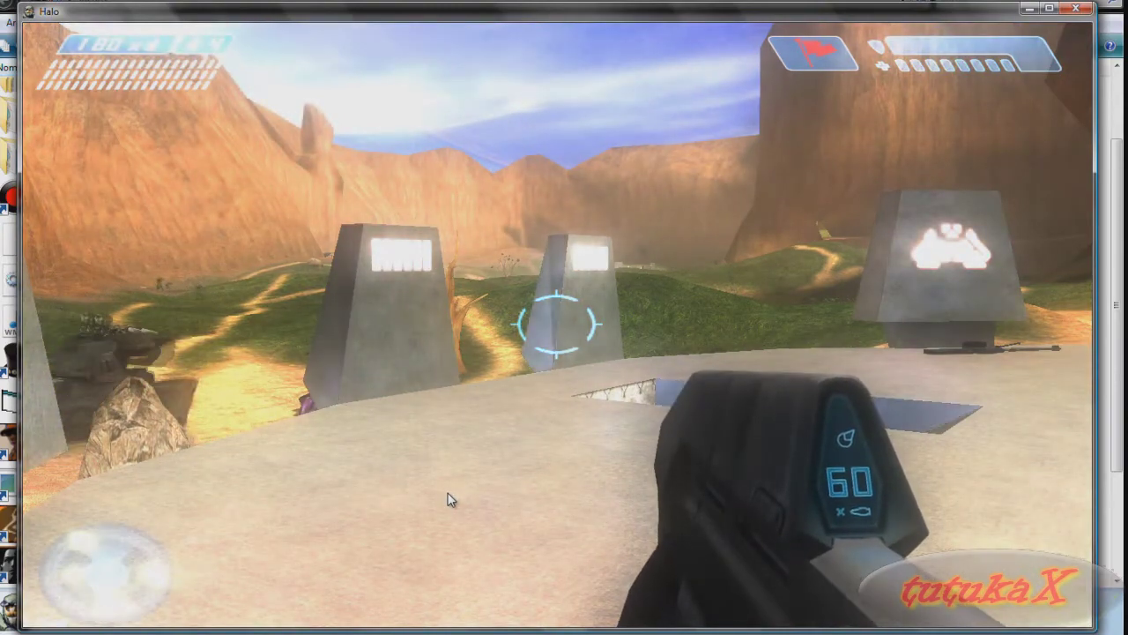
# Move around the map toward the vehicle to examine the modded lighting and reflections
pyautogui.moveTo(852, 490)
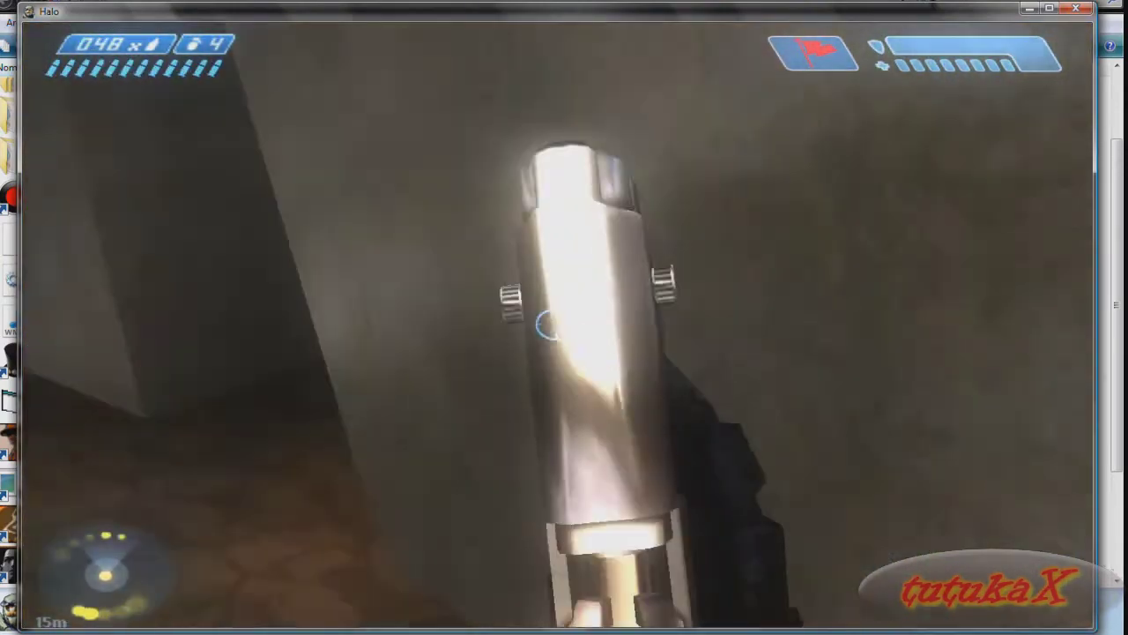
pyautogui.press('w')
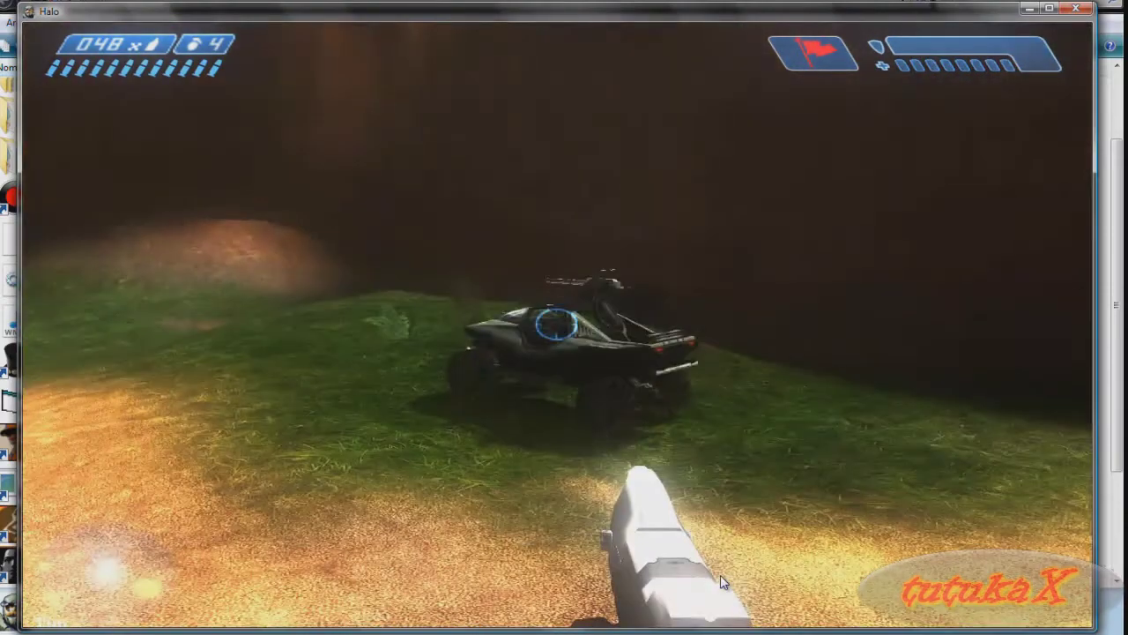